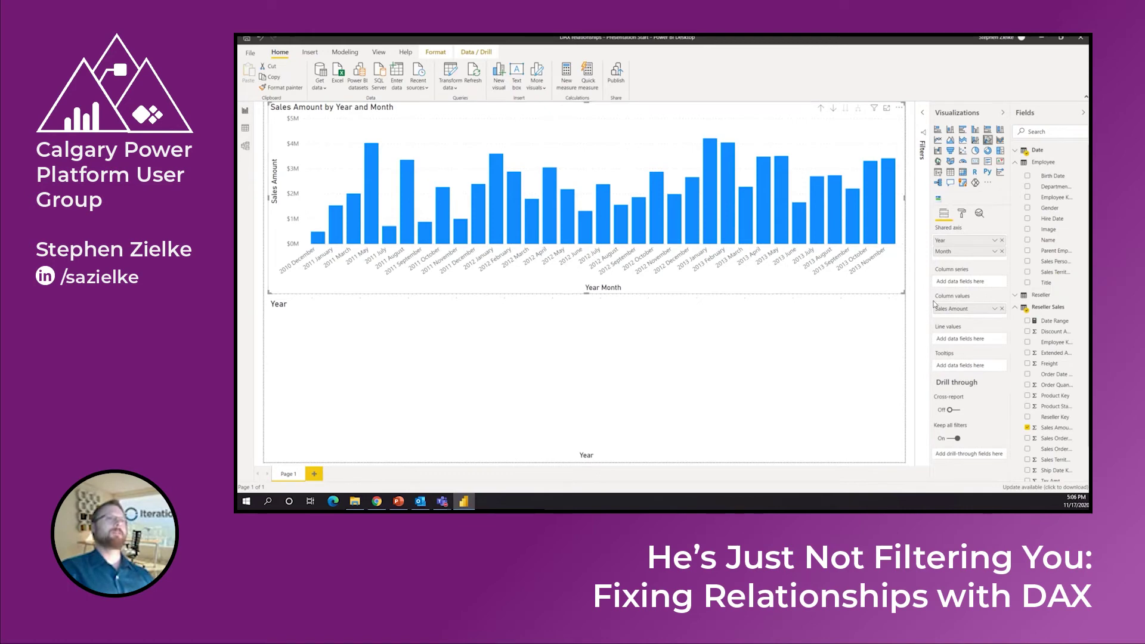
# Create a new measure in the Reseller Sales table and name it Orders Shipped, with its formula starting on a new line
pyautogui.scroll(-2, 1035, 268)
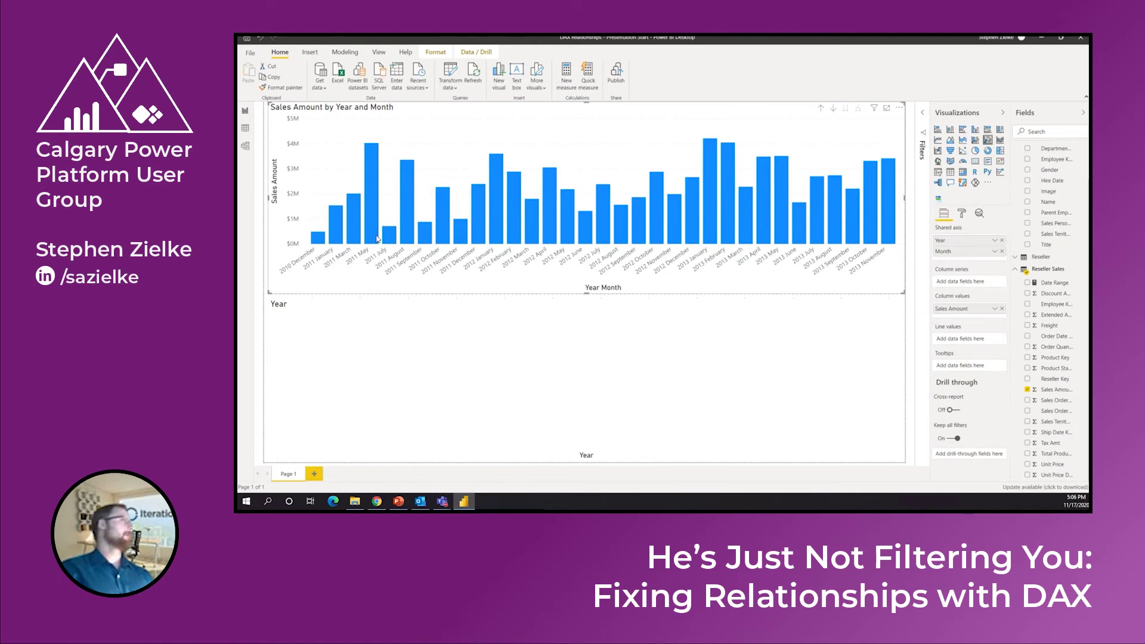
pyautogui.moveTo(376, 239)
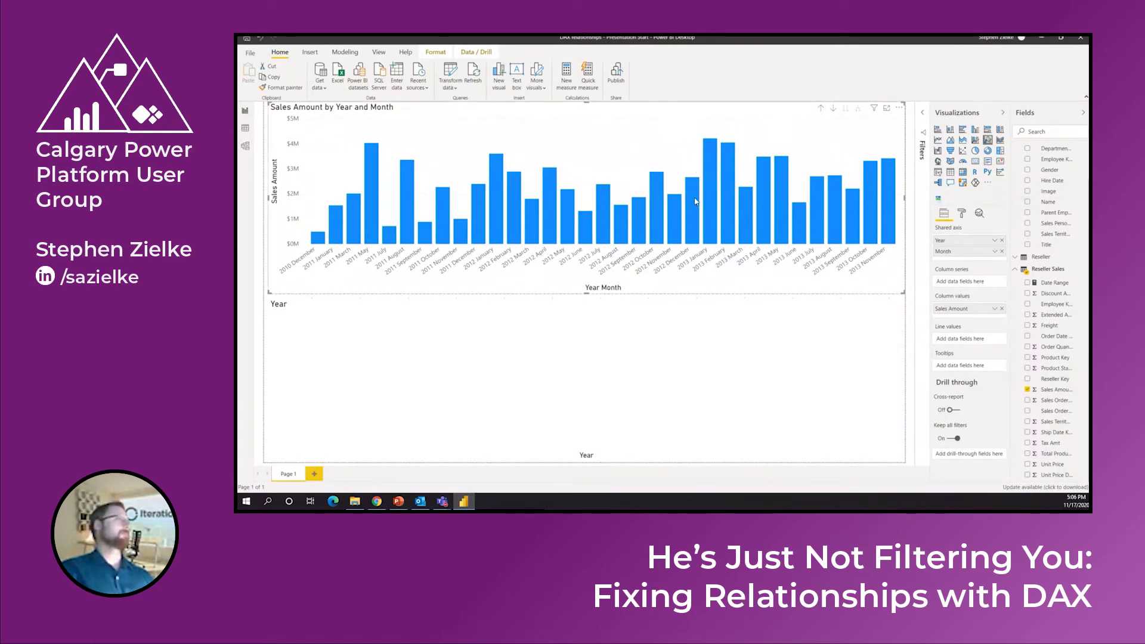
pyautogui.click(1085, 272)
pyautogui.press('Escape')
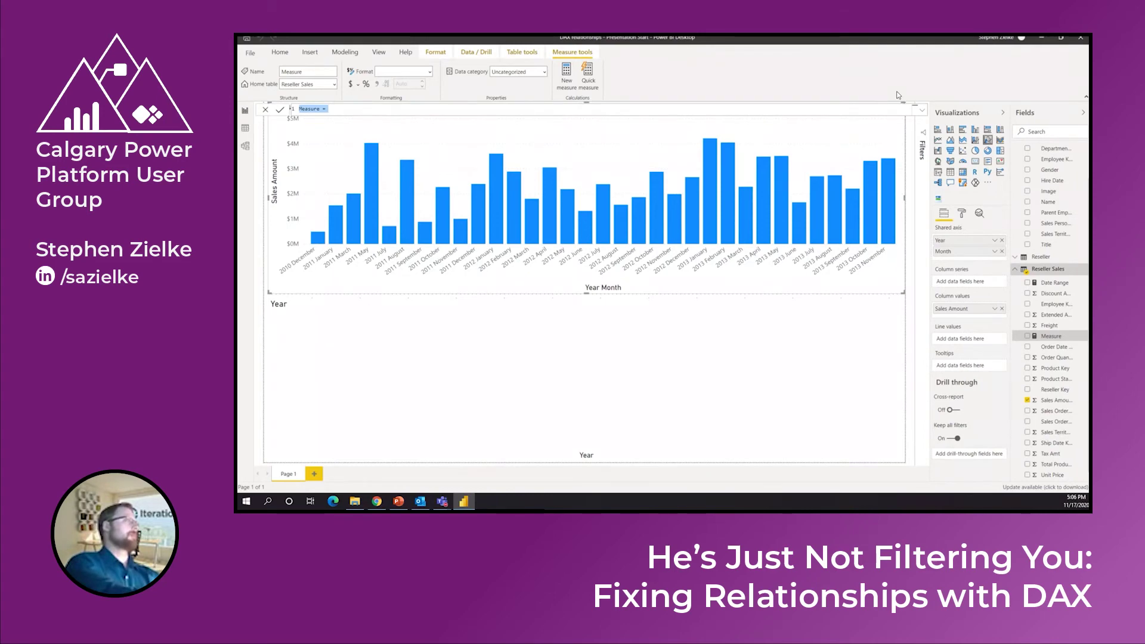
pyautogui.write('Or')
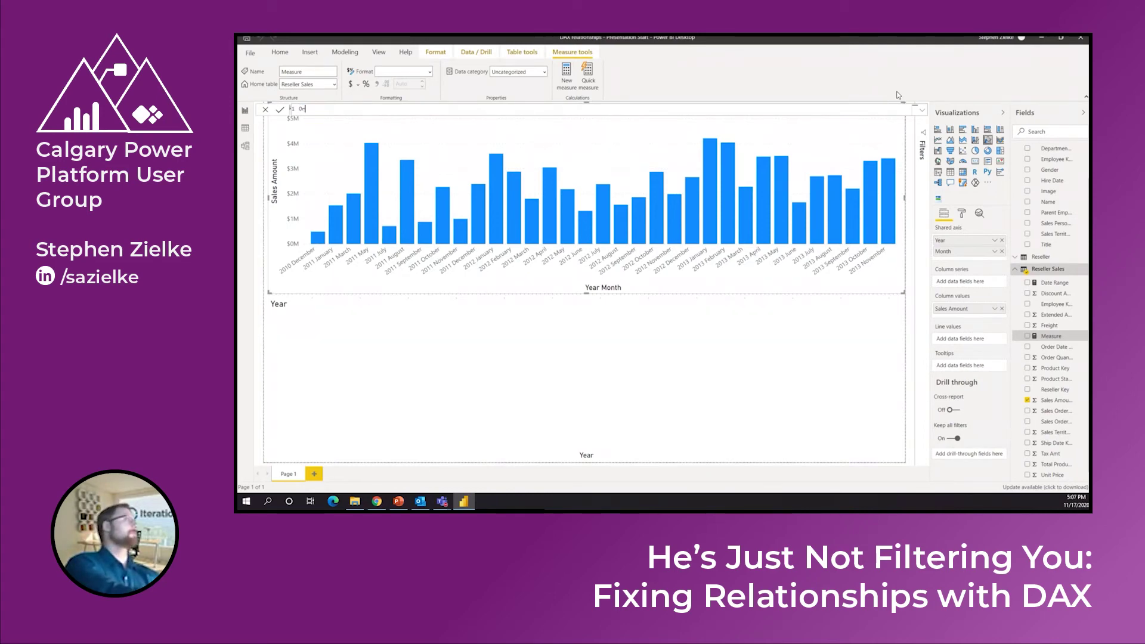
pyautogui.write('ders Shipped =')
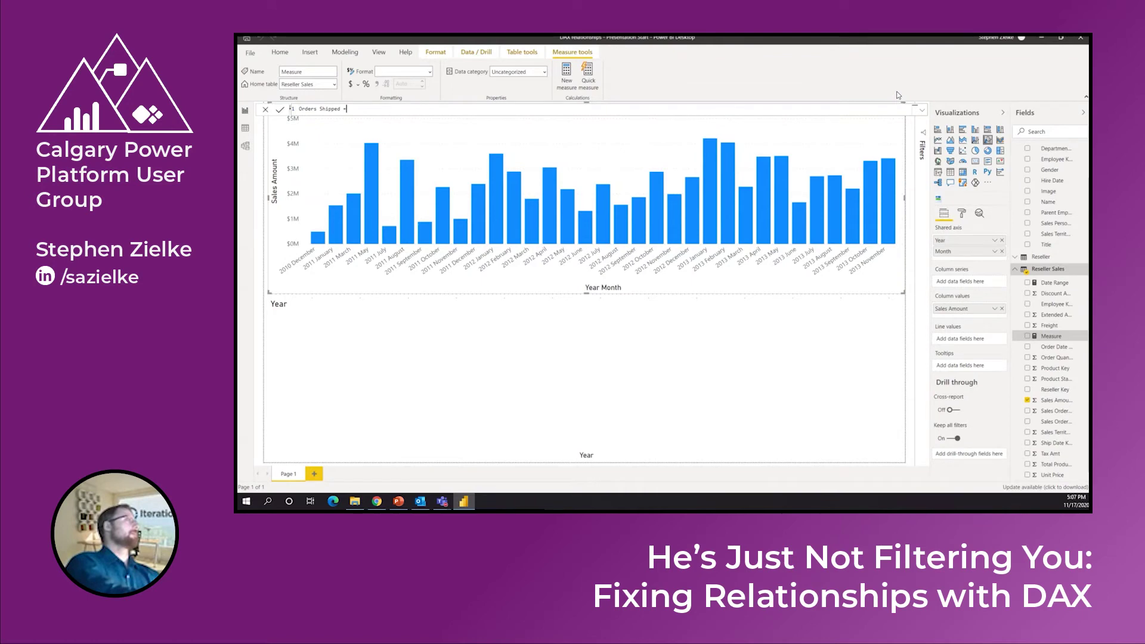
pyautogui.hotkey('shift', 'Return')
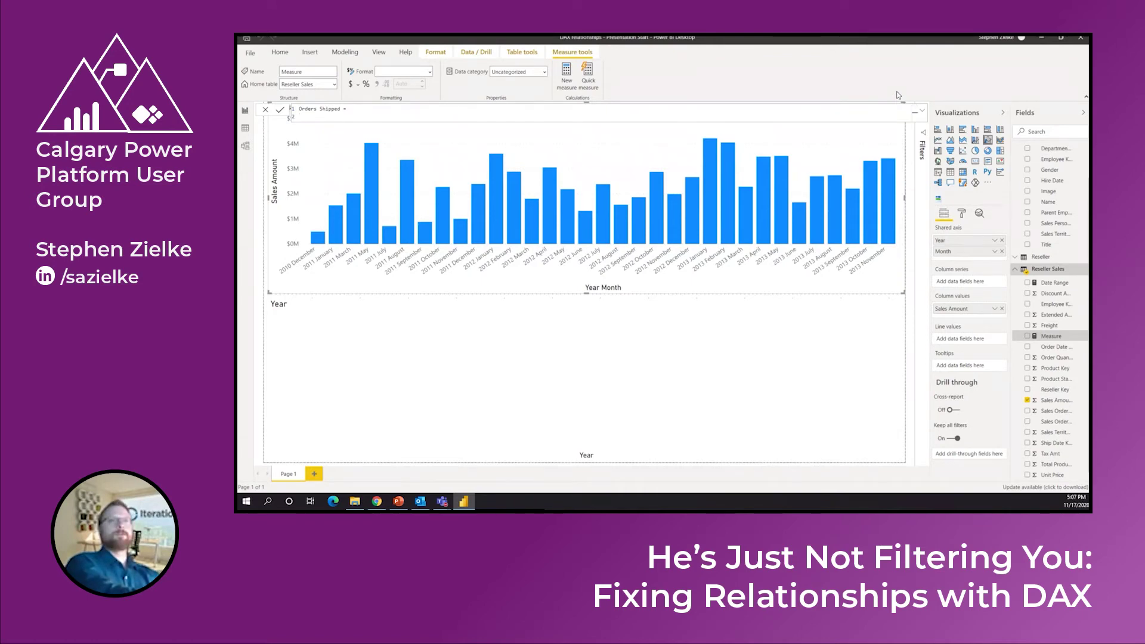
# Enter SUM ( 'Reseller Sales'[Sales Amount] ), as the Orders Shipped expression
pyautogui.write('SUM ( ')
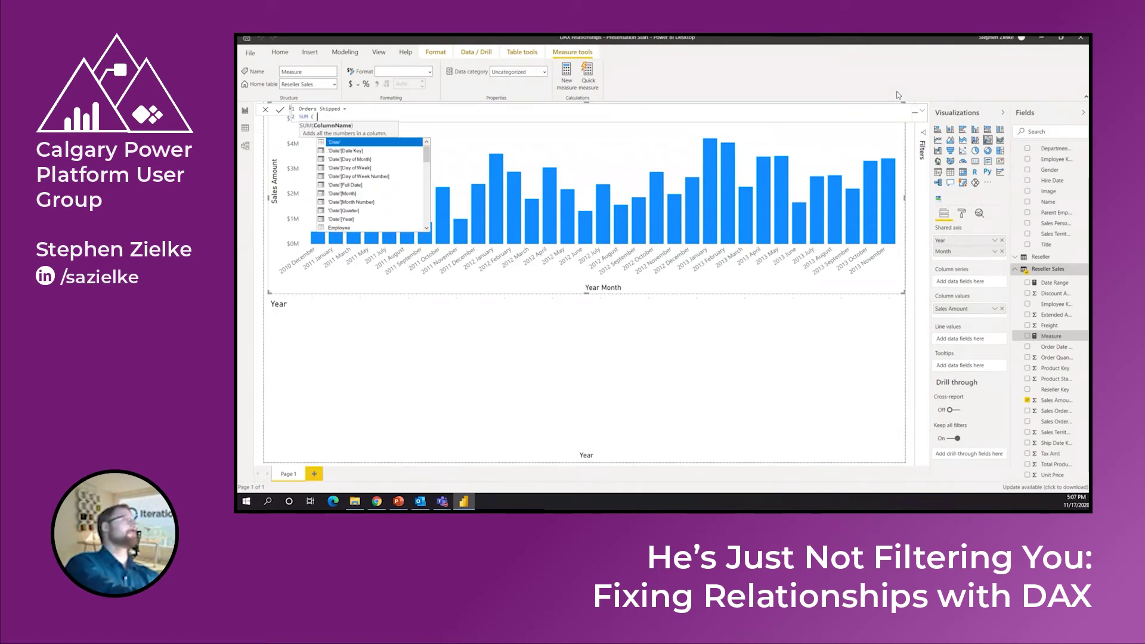
pyautogui.write("'Re")
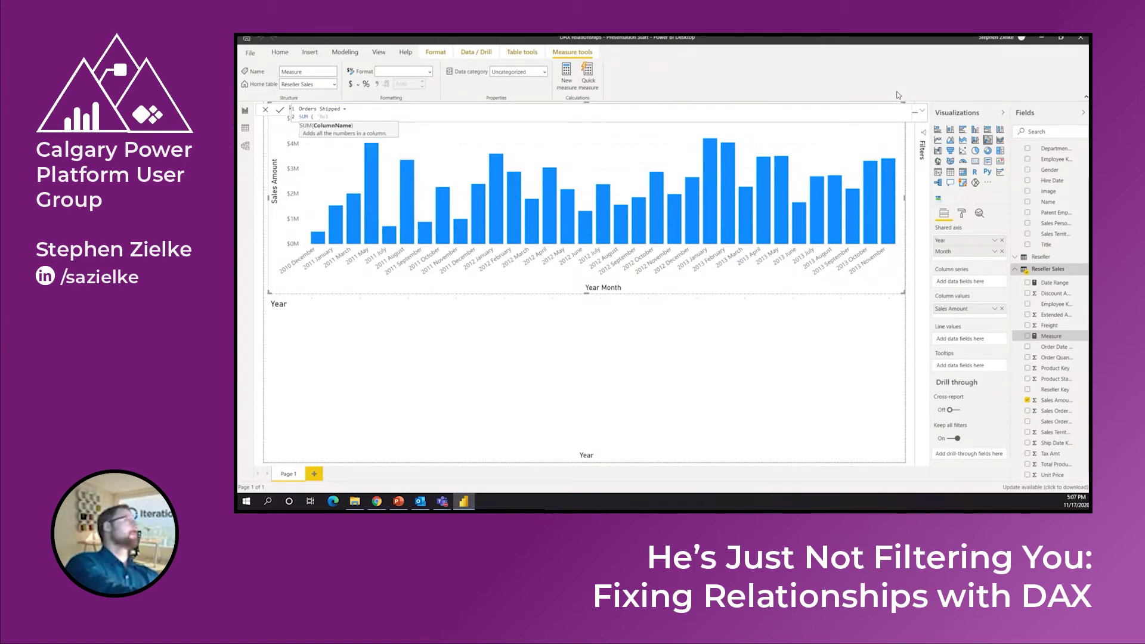
pyautogui.write('se')
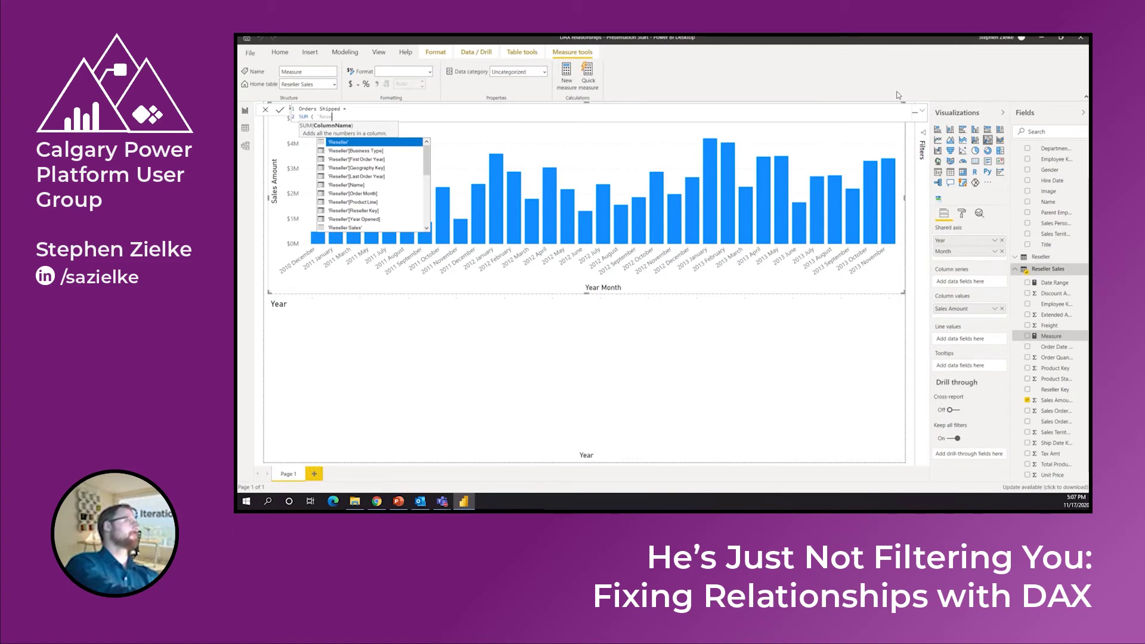
pyautogui.write('ller')
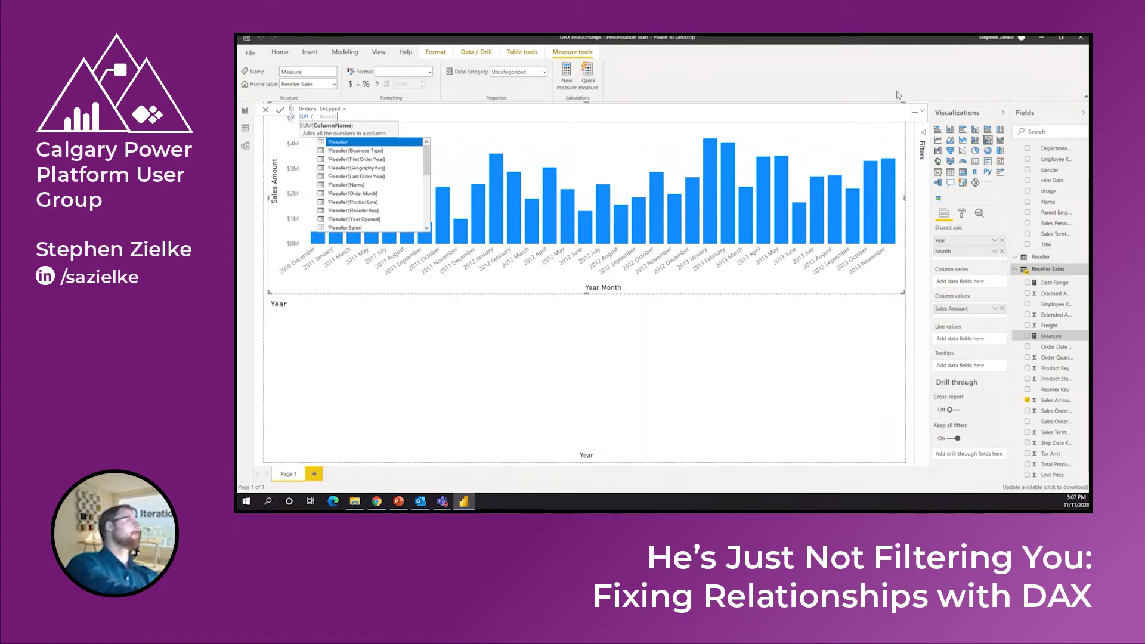
pyautogui.write(' S')
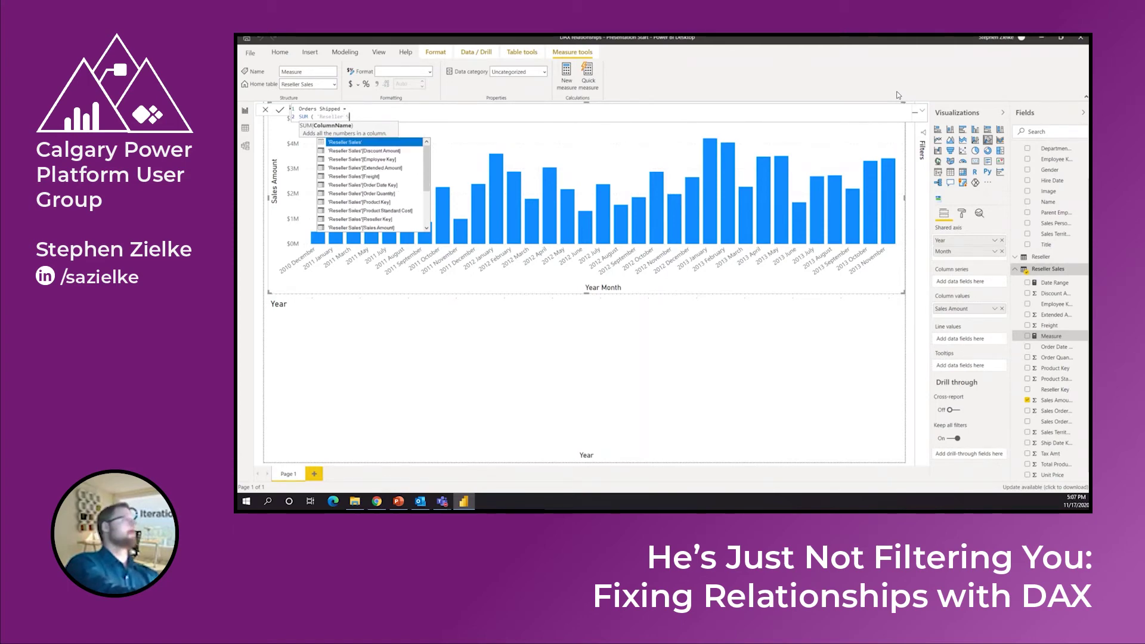
pyautogui.press('Down')
pyautogui.press('Down')
pyautogui.press('Down')
pyautogui.press('Down')
pyautogui.press('Down')
pyautogui.press('Down')
pyautogui.press('Down')
pyautogui.press('Down')
pyautogui.press('Down')
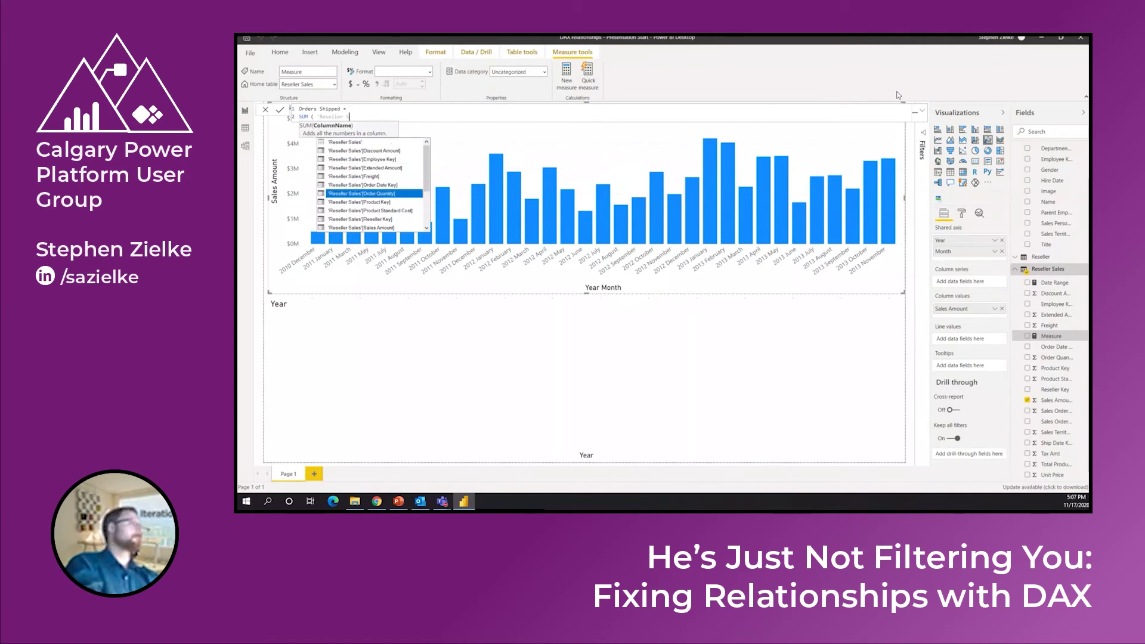
pyautogui.press('Down')
pyautogui.press('Tab')
pyautogui.write('),')
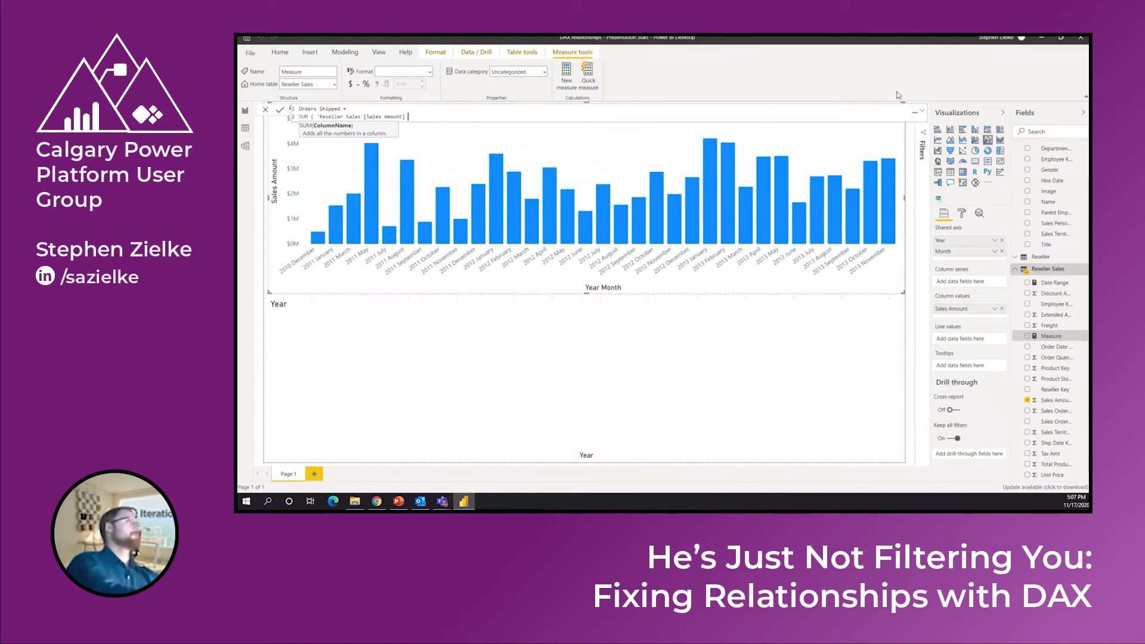
pyautogui.hotkey('shift', 'Return')
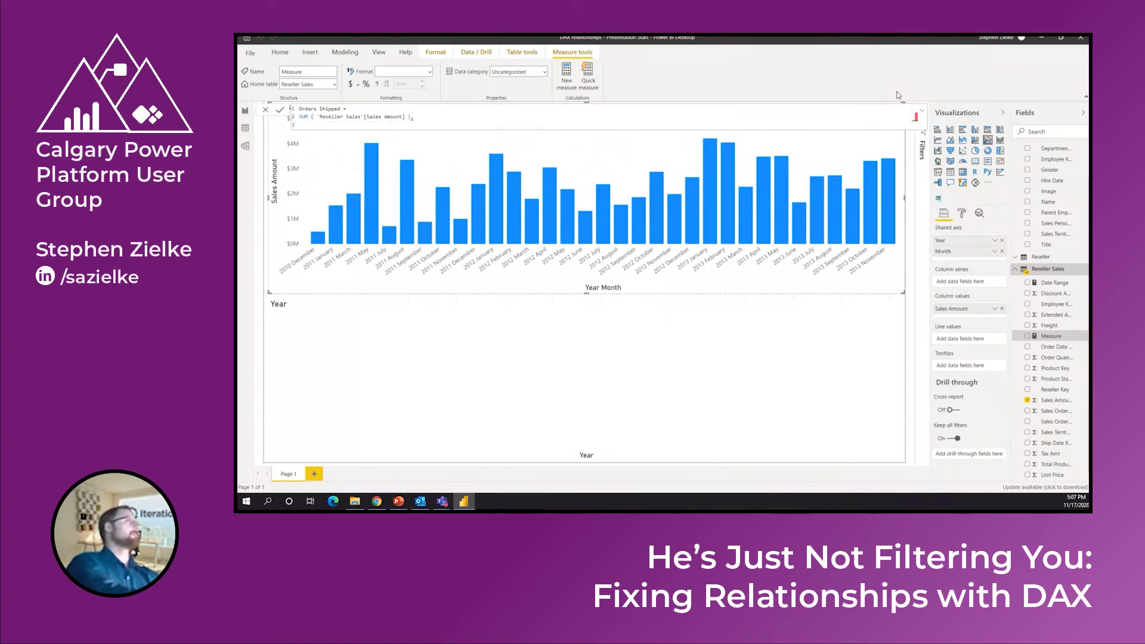
# Wrap the SUM expression in CALCULATE, indenting it as the first argument and opening a line for the filter
pyautogui.click(375, 108)
pyautogui.hotkey('shift', 'Return')
pyautogui.write('CAL')
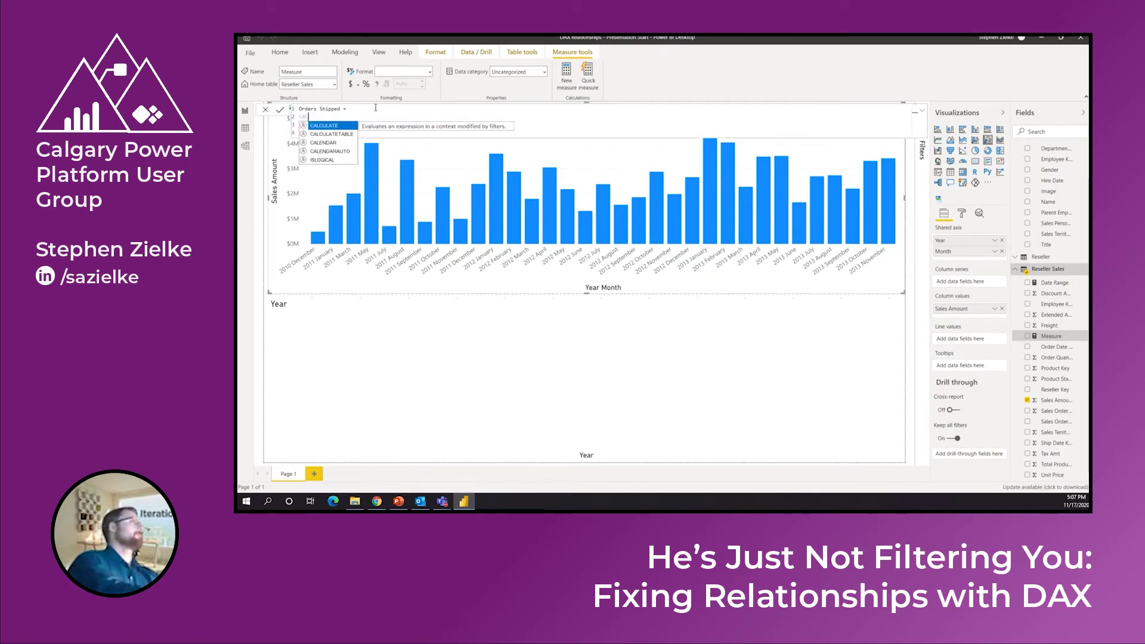
pyautogui.write('CULATE (')
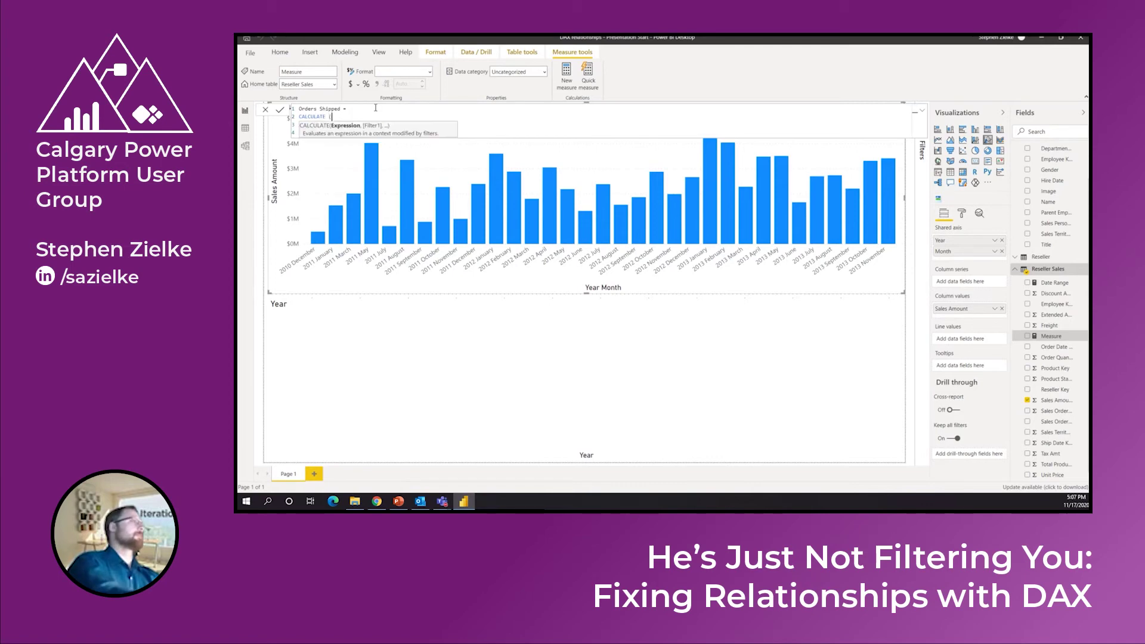
pyautogui.click(469, 128)
pyautogui.click(300, 126)
pyautogui.press('Tab')
pyautogui.click(441, 124)
pyautogui.press('Return')
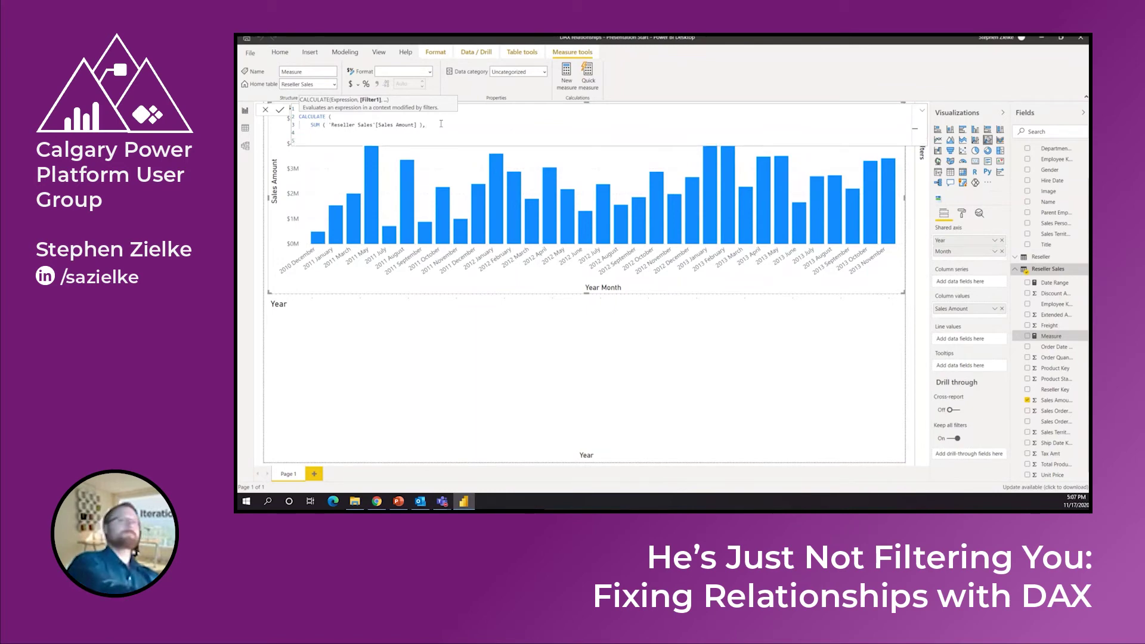
# Start a USERELATIONSHIP filter argument with 'Date'[Date Key] as its first column
pyautogui.write('USERELATIONSHIP(')
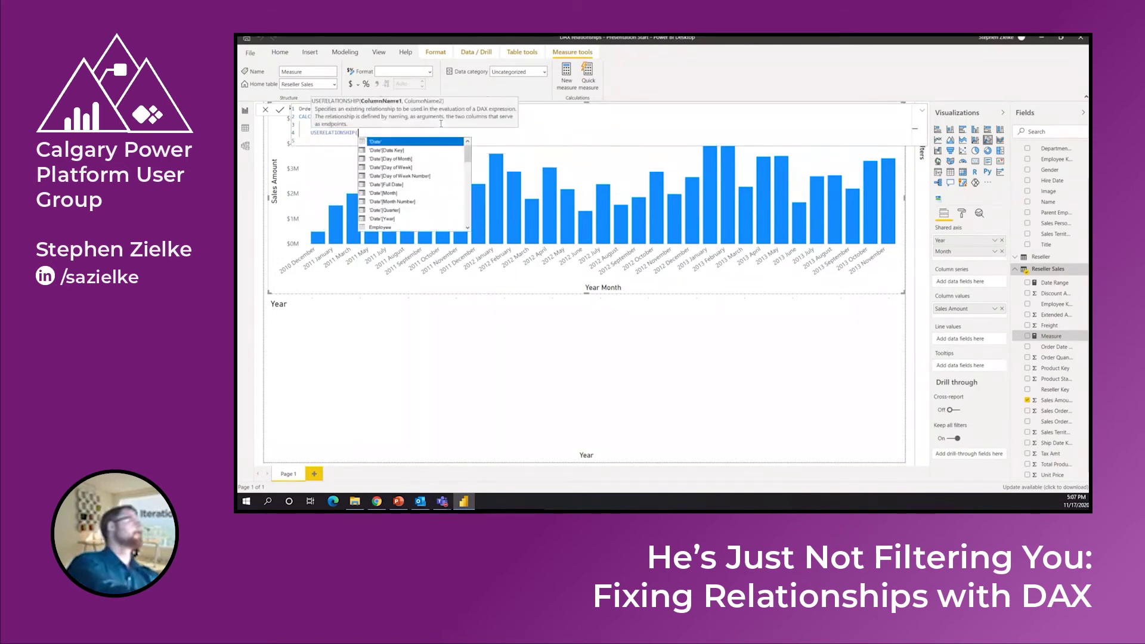
pyautogui.press('BackSpace')
pyautogui.write('(')
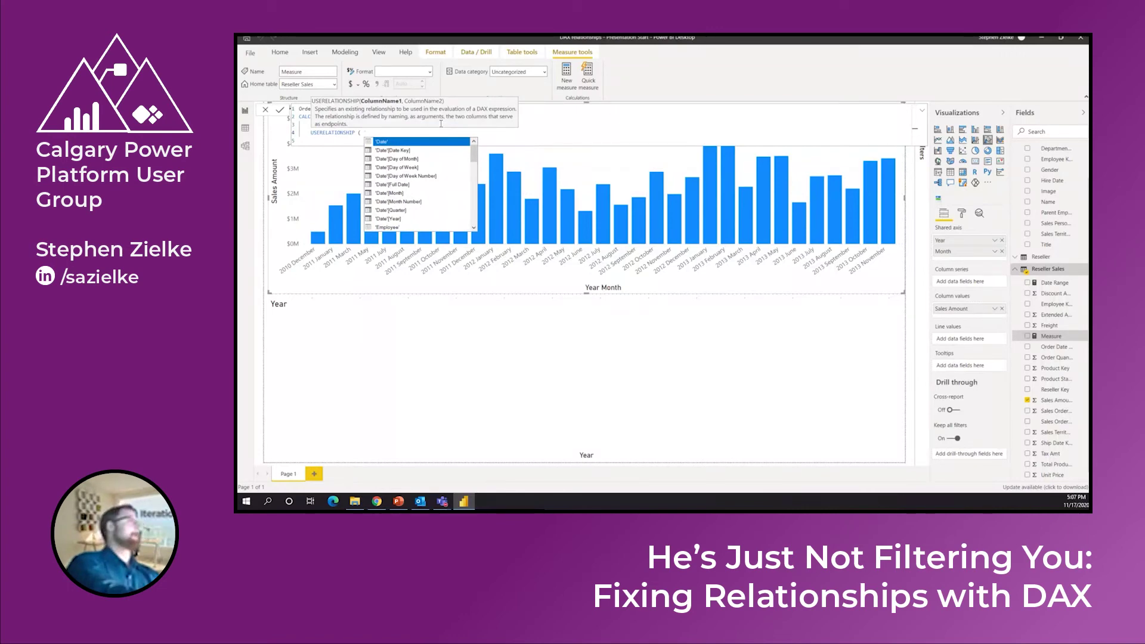
pyautogui.press('Down')
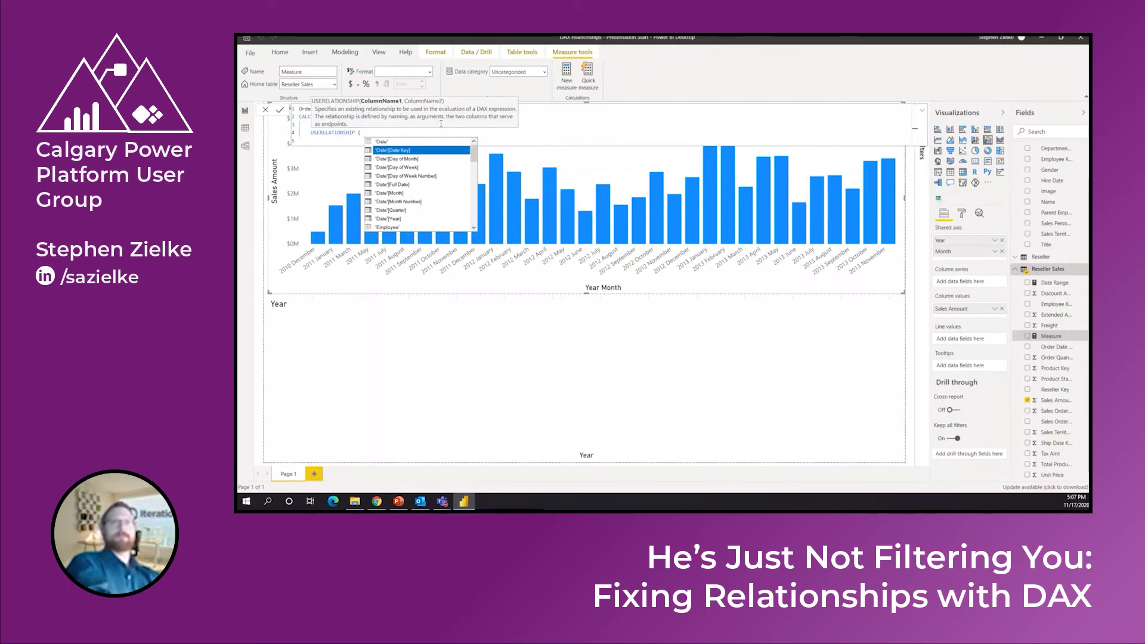
pyautogui.press('Tab')
# Set 'Reseller Sales'[Ship Date Key] as the second USERELATIONSHIP column, close both functions and commit the Orders Shipped measure
pyautogui.write(", 'Reseller Sale")
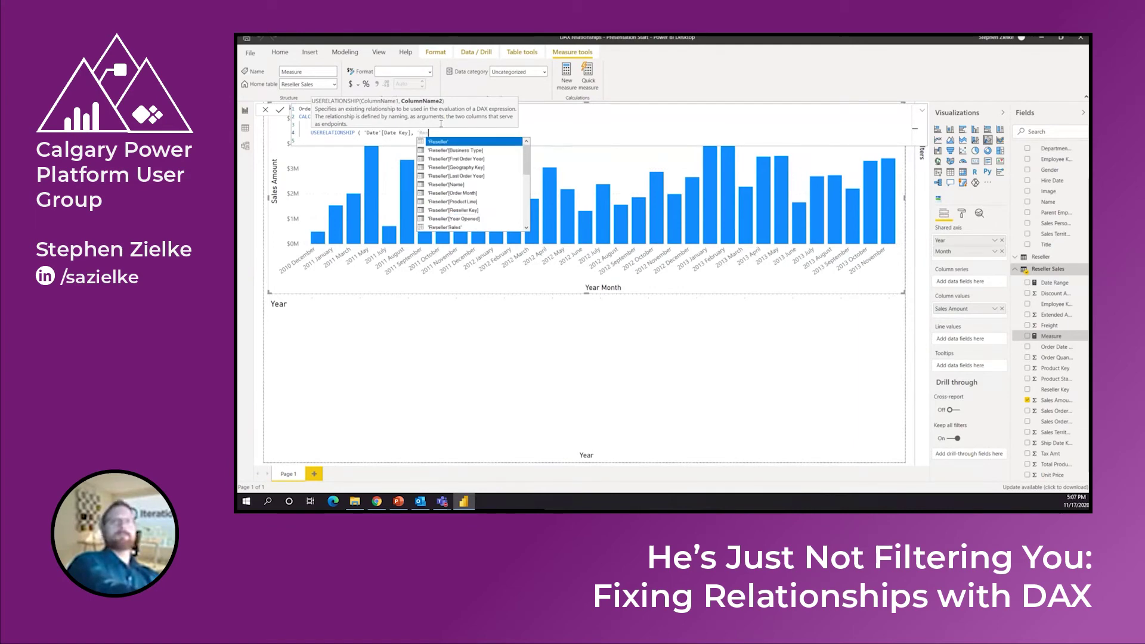
pyautogui.write('s')
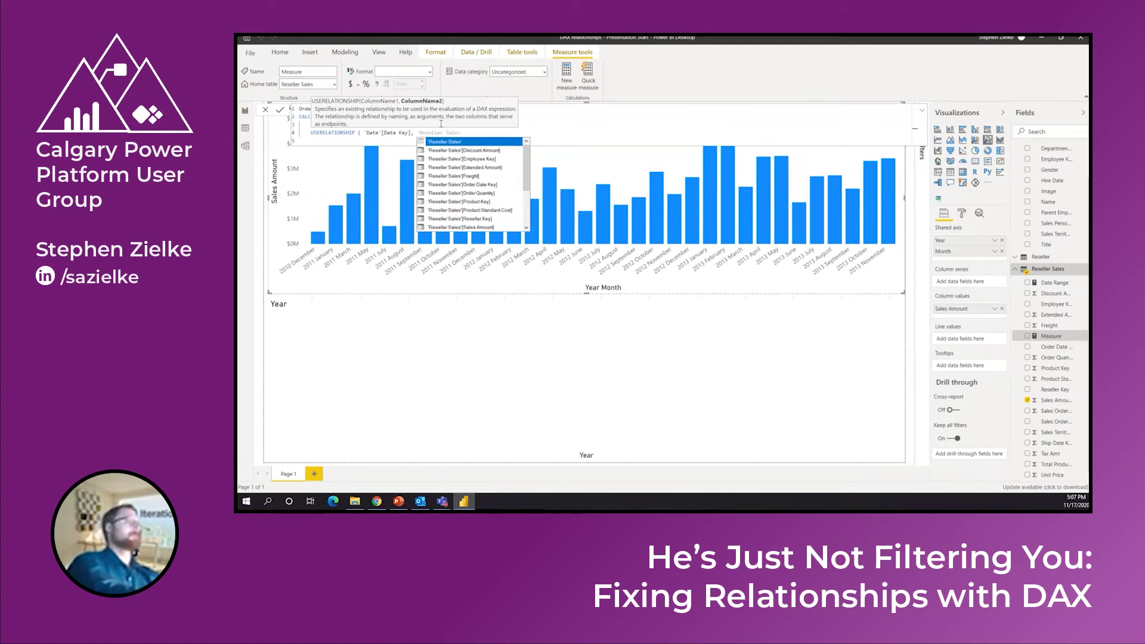
pyautogui.write("'[Sh")
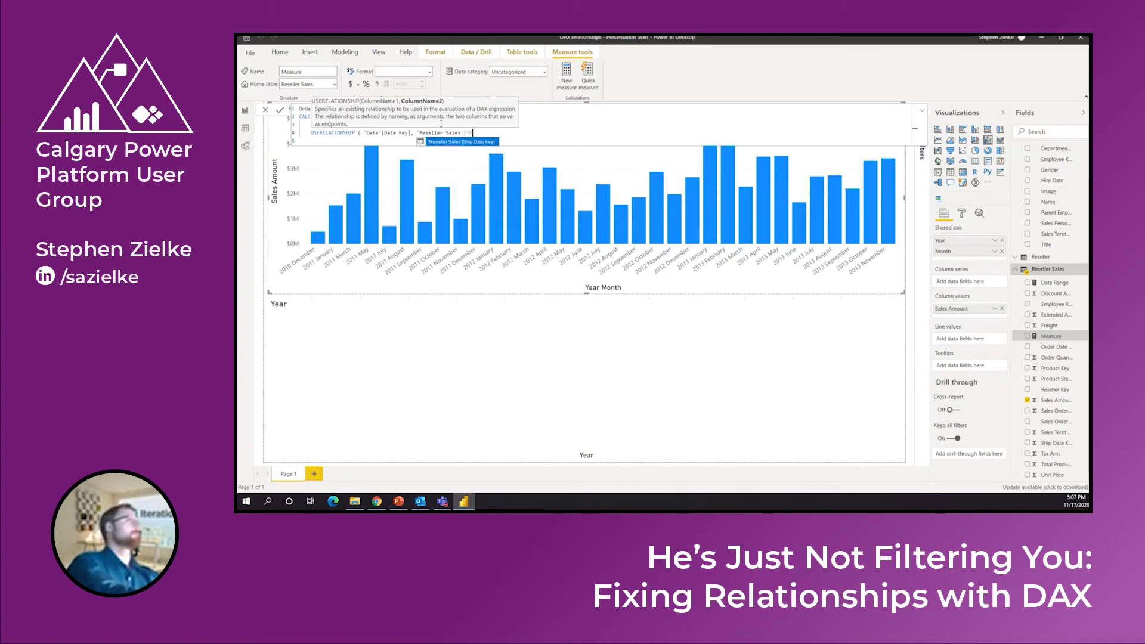
pyautogui.press('Tab')
pyautogui.write(')')
pyautogui.hotkey('shift', 'Return')
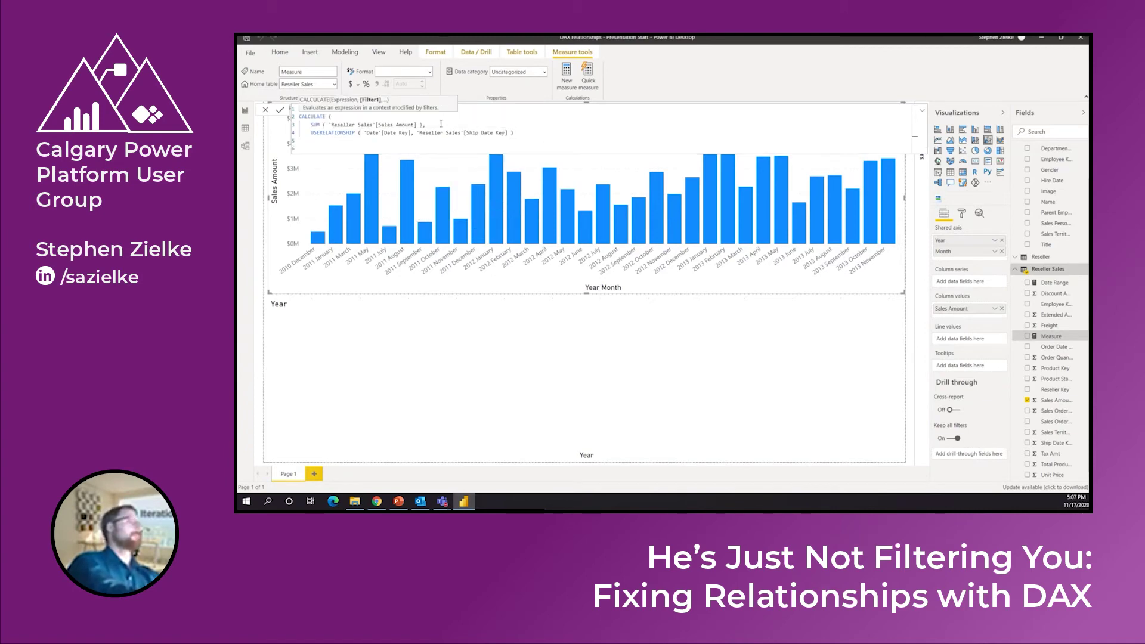
pyautogui.write(')')
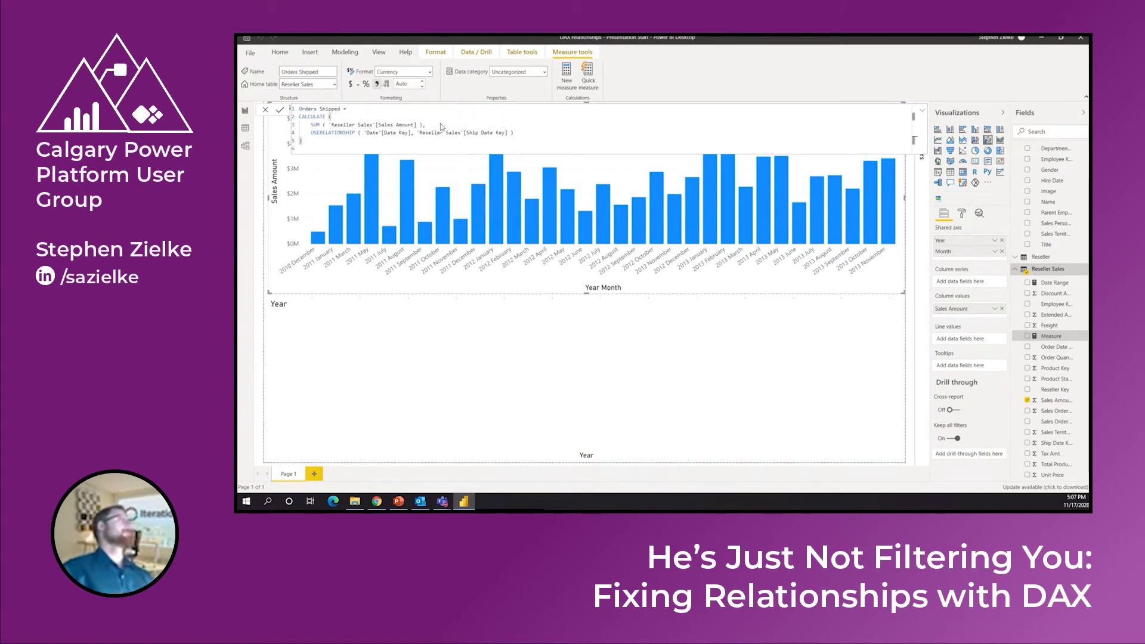
pyautogui.press('Return')
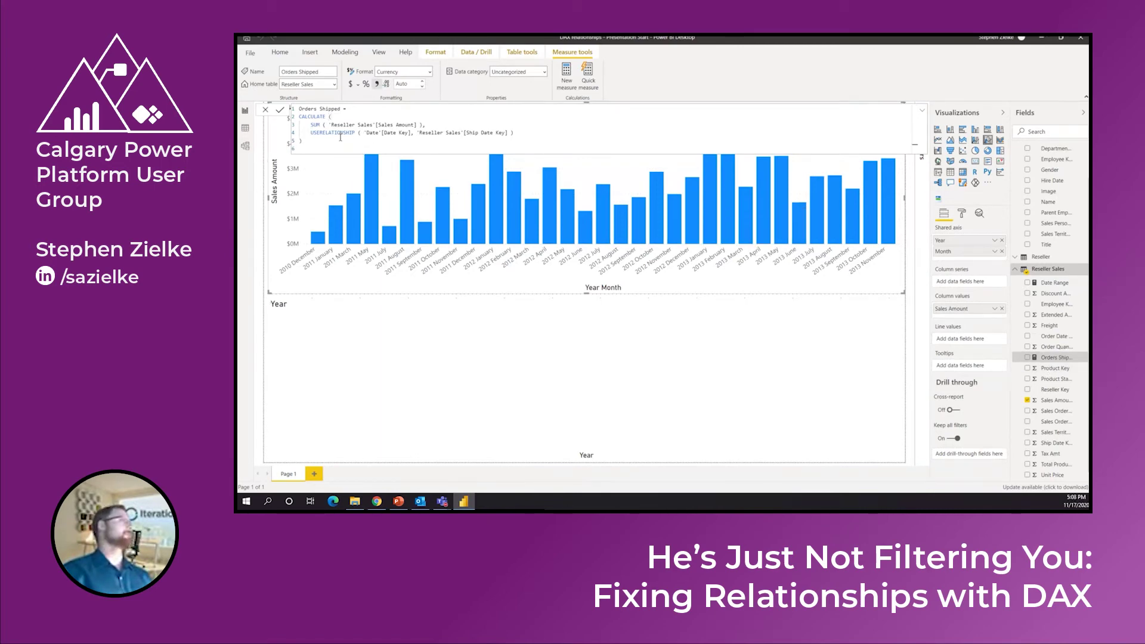
# Check the Date to Reseller Sales relationships in the model, and add Orders Shipped to the chart's column values, collapsing the formula
pyautogui.click(245, 146)
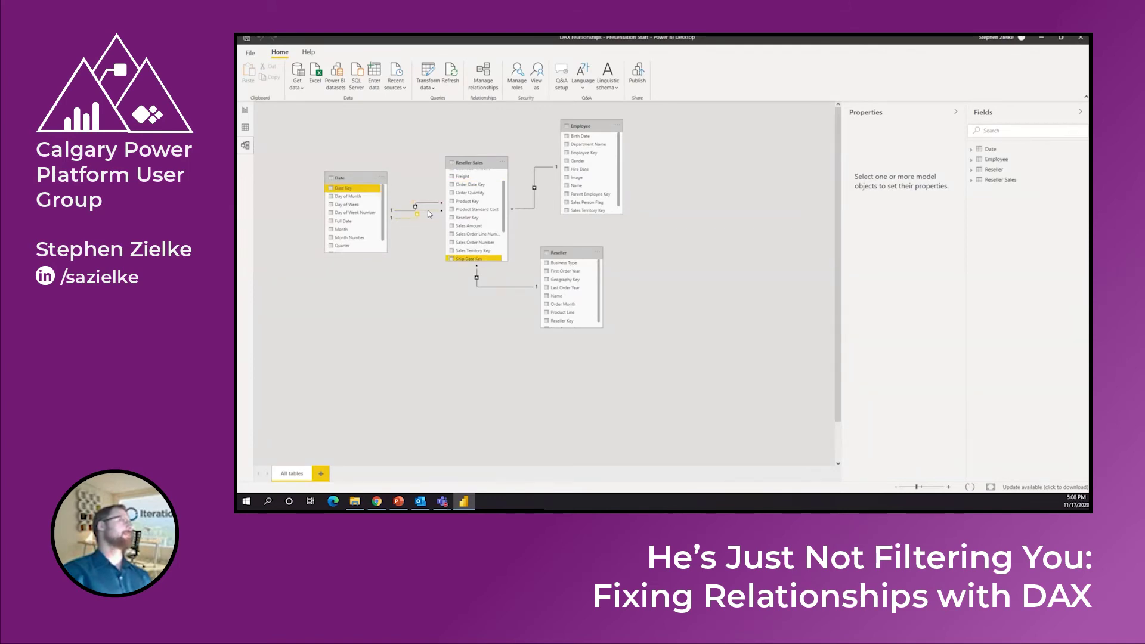
pyautogui.click(245, 112)
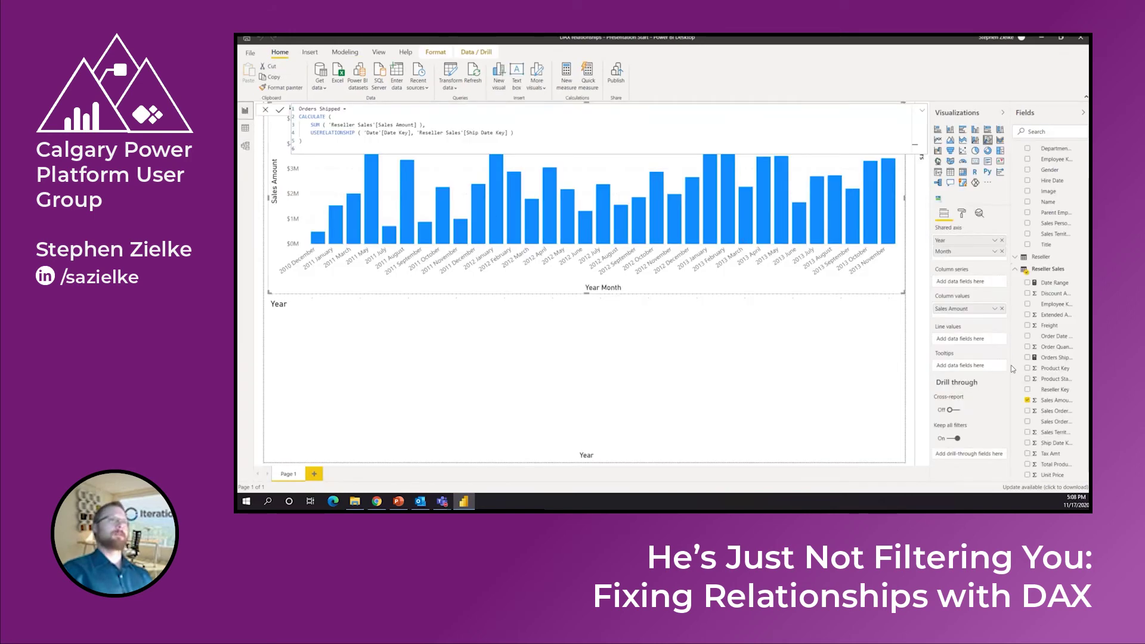
pyautogui.moveTo(1052, 361); pyautogui.dragTo(977, 319)
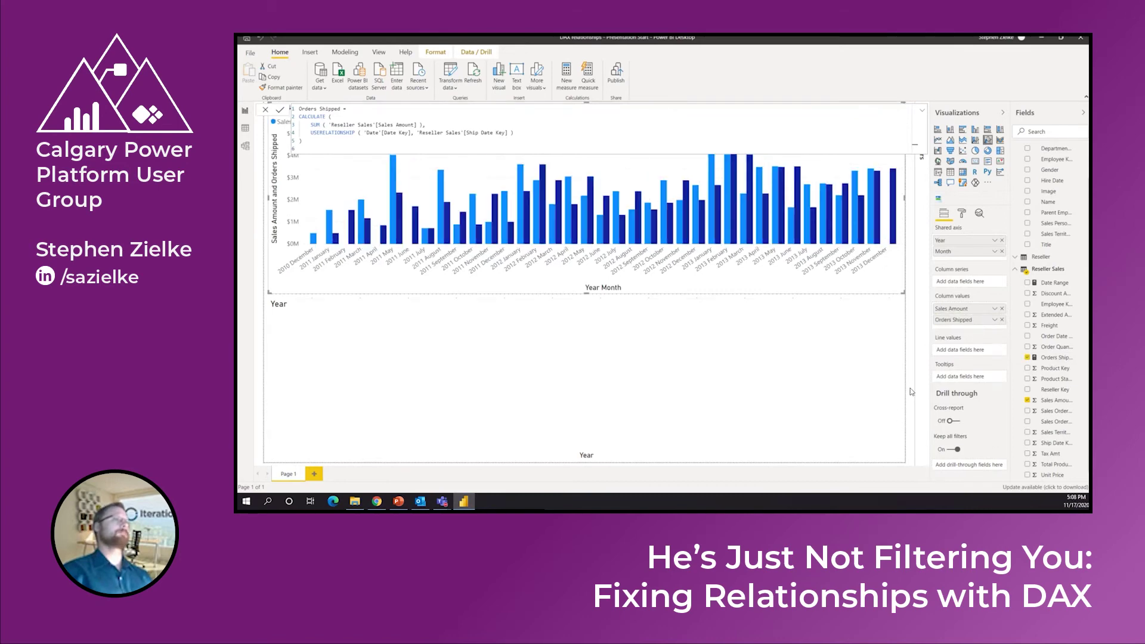
pyautogui.click(921, 112)
pyautogui.click(921, 112)
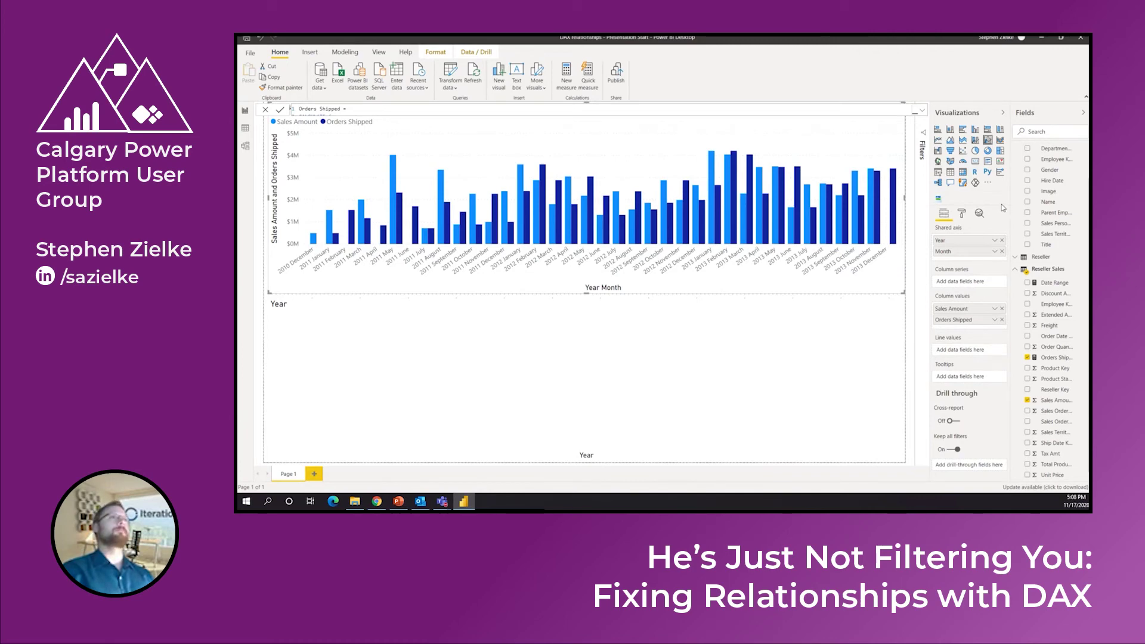
# Create another measure in the Reseller Sales table named Number of Resellers, with its formula starting on a new line
pyautogui.click(1085, 273)
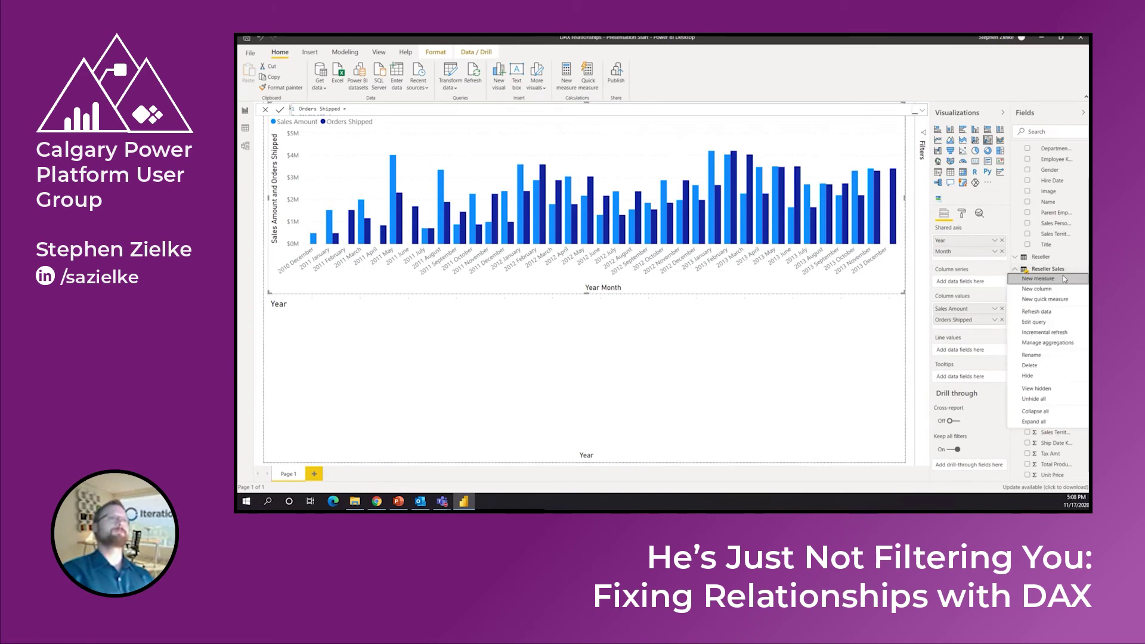
pyautogui.click(1064, 282)
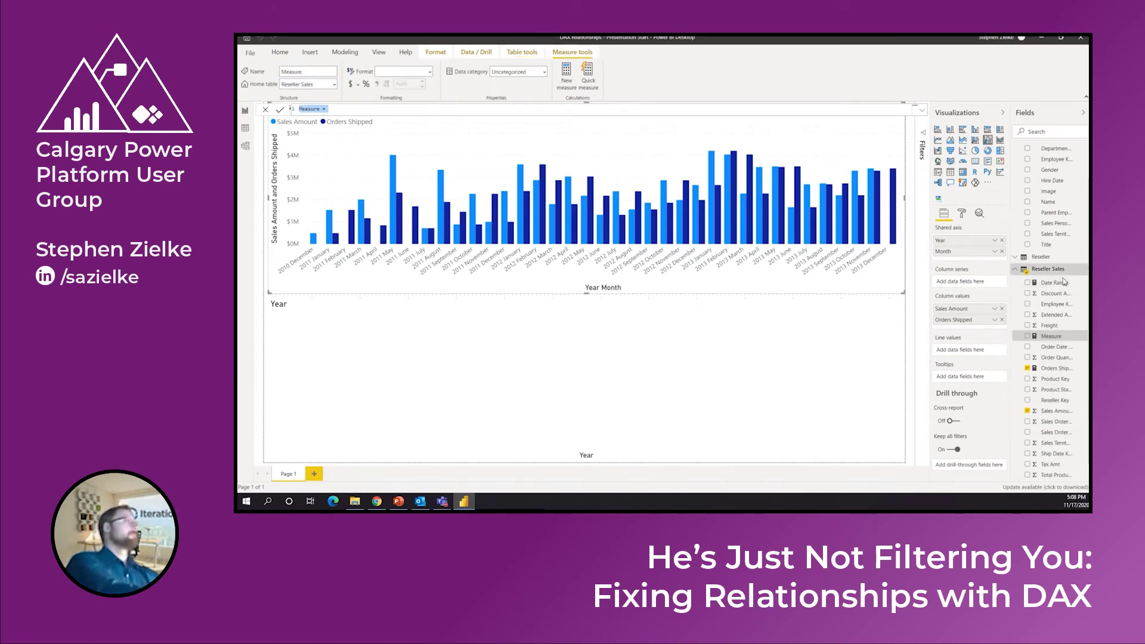
pyautogui.write('Number of Resellers =')
pyautogui.hotkey('shift', 'Return')
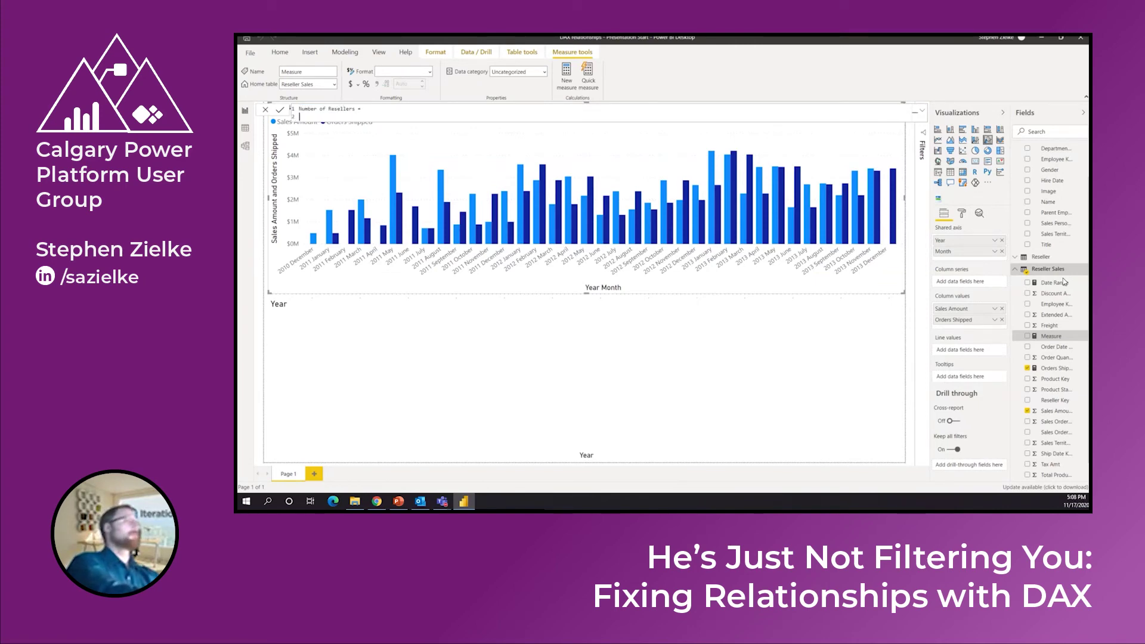
# Begin the Number of Resellers formula with CALCULATE, using DISTINCTCOUNT of 'Reseller'[Name] as its expression
pyautogui.write('CALCULATE (')
pyautogui.hotkey('shift', 'Return')
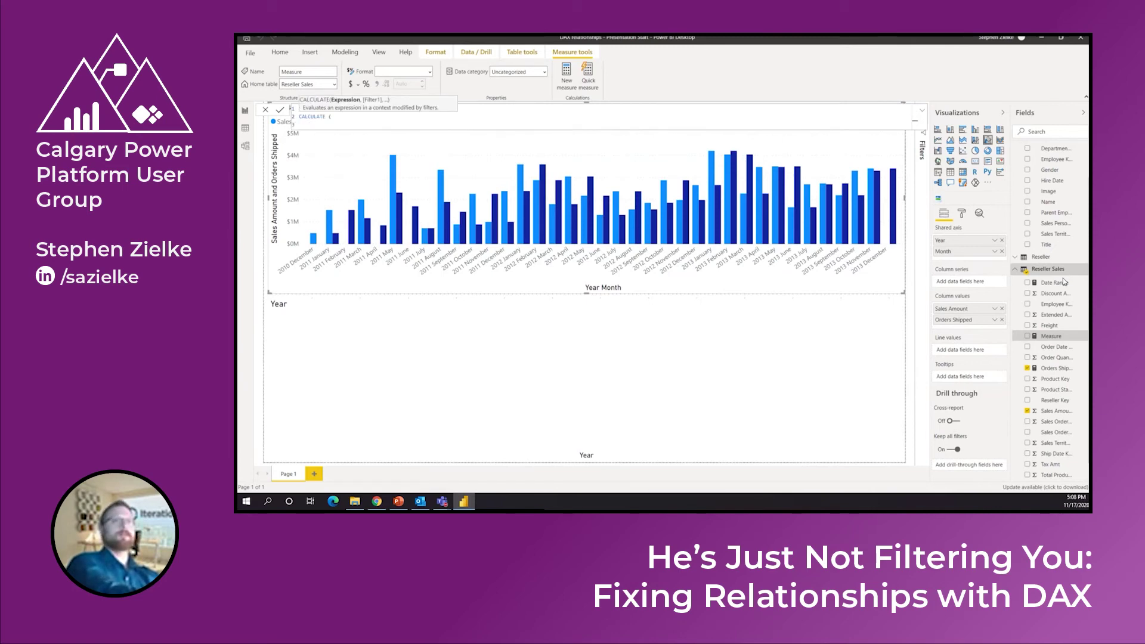
pyautogui.write('DISTINCTCOUNT')
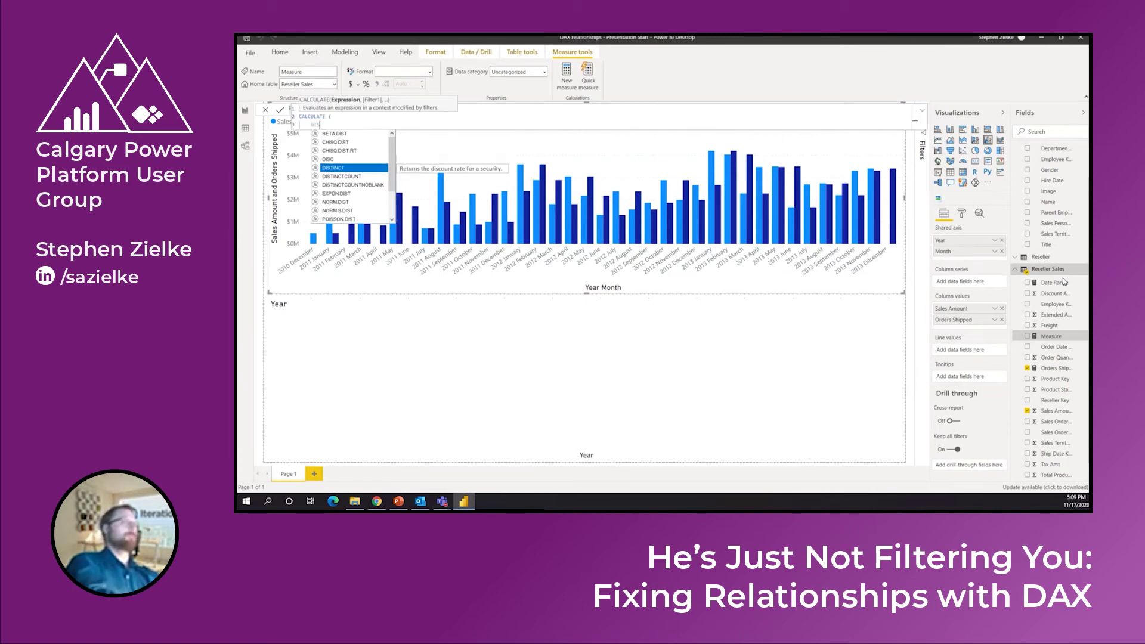
pyautogui.write(' (')
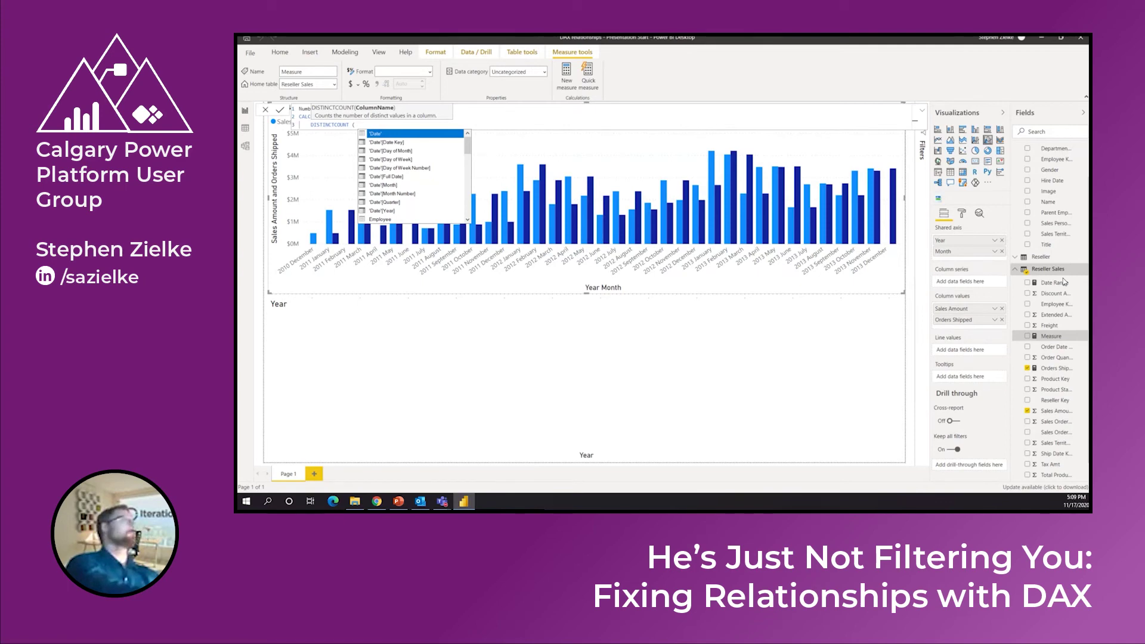
pyautogui.write("'Re")
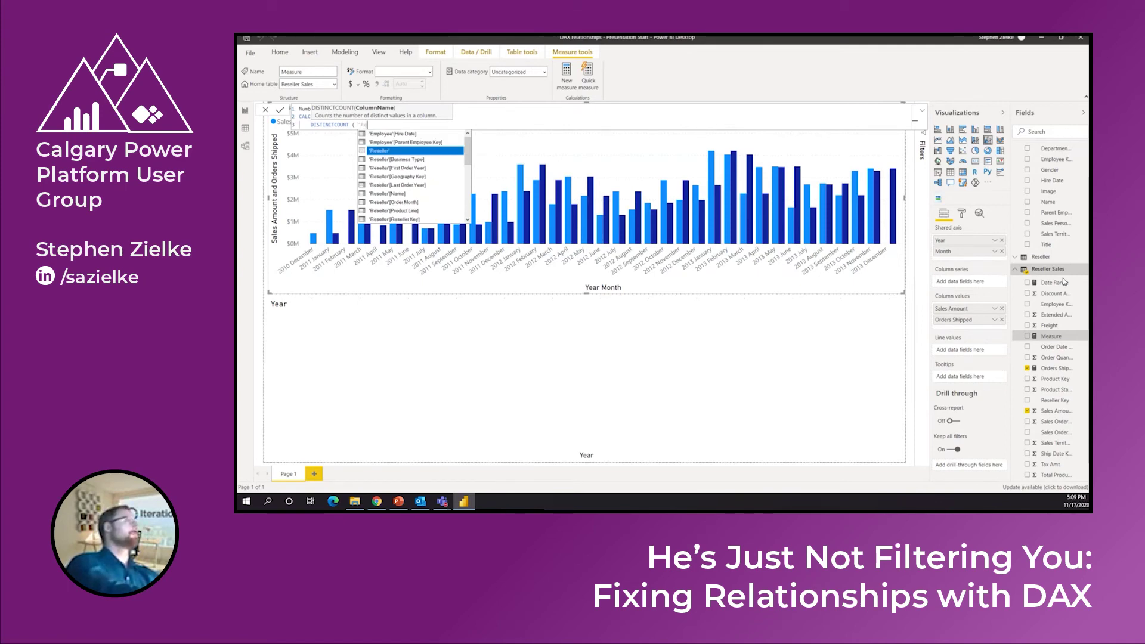
pyautogui.press('Down')
pyautogui.press('Down')
pyautogui.press('Down')
pyautogui.press('Down')
pyautogui.press('Down')
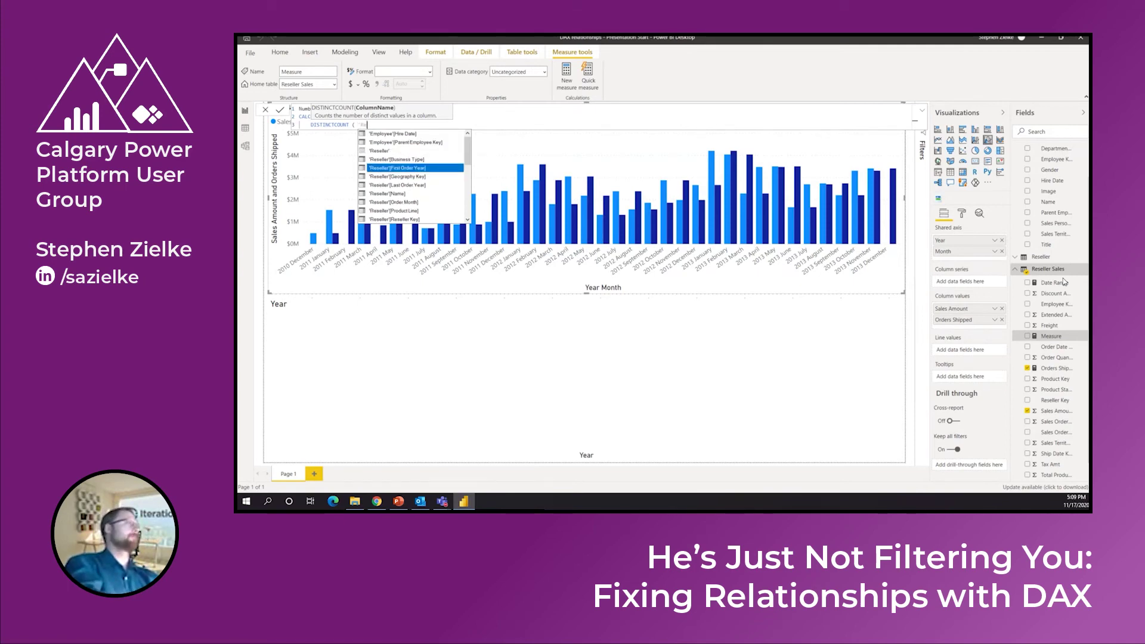
pyautogui.press('Tab')
pyautogui.write(')')
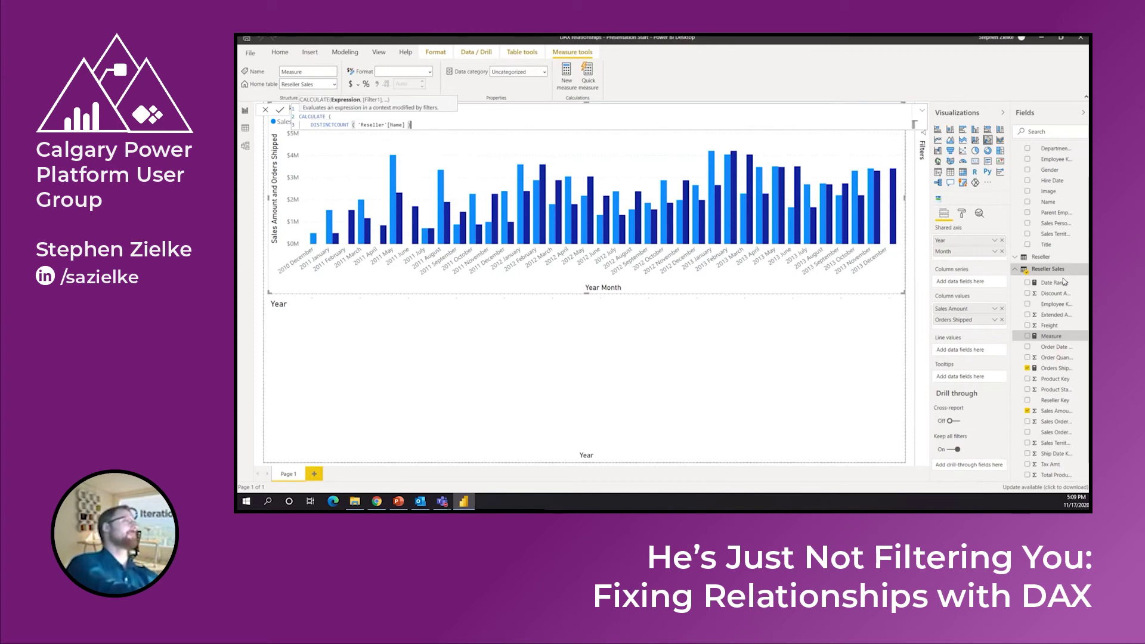
pyautogui.write(',')
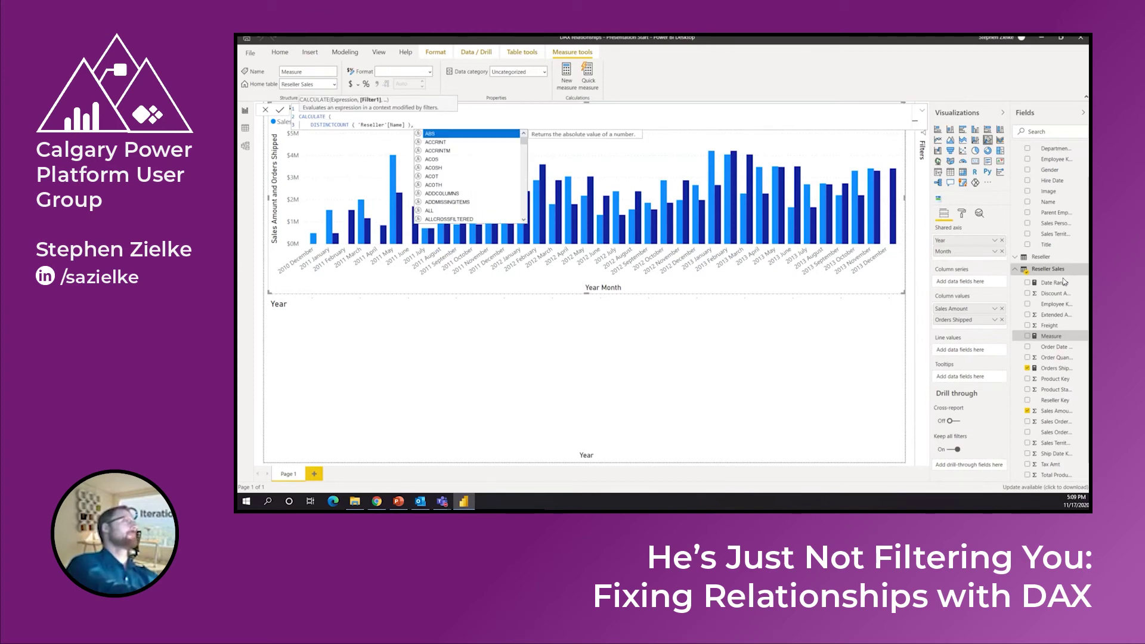
# Add a CROSSFILTER filter argument on a new line with 'Reseller'[Reseller Key] as its first column
pyautogui.hotkey('shift', 'Return')
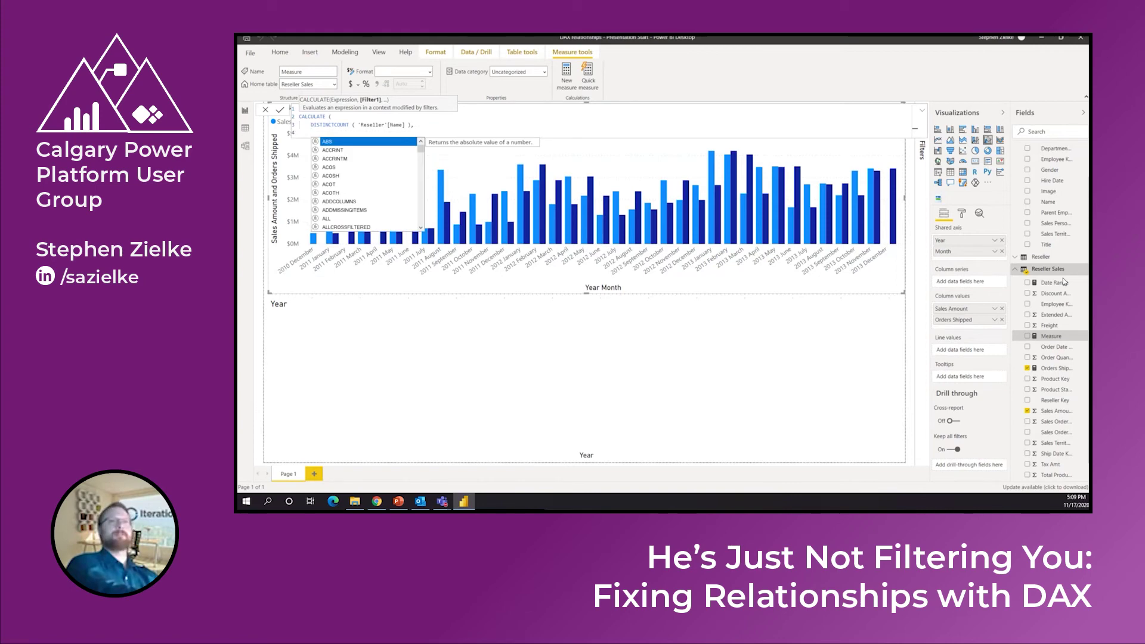
pyautogui.write('CRO')
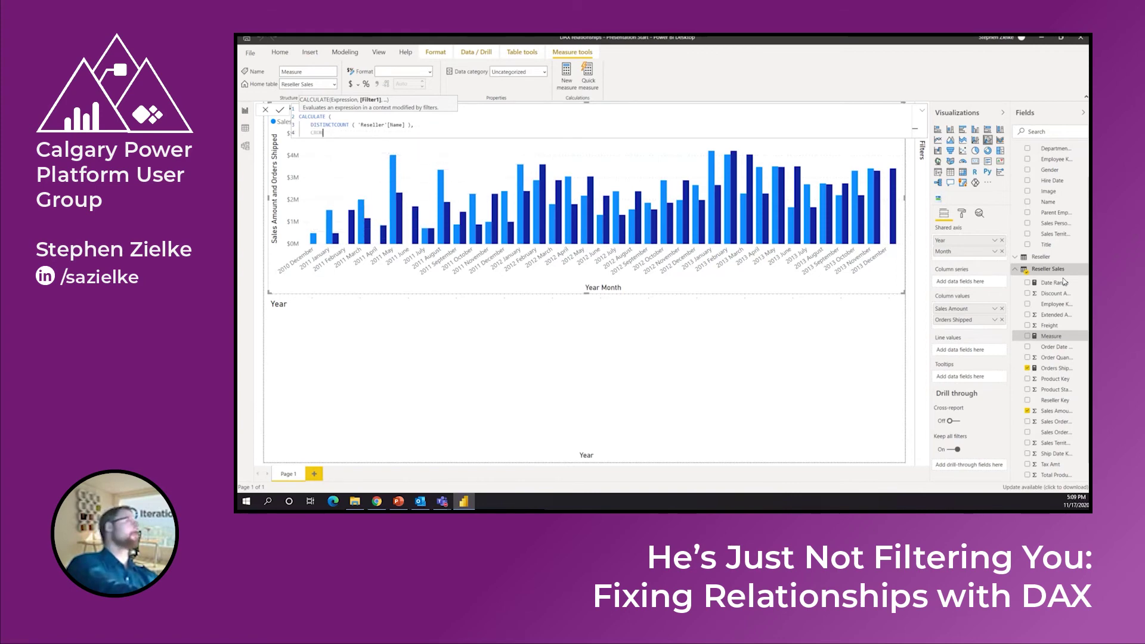
pyautogui.write('SSFILTER')
pyautogui.press('Tab')
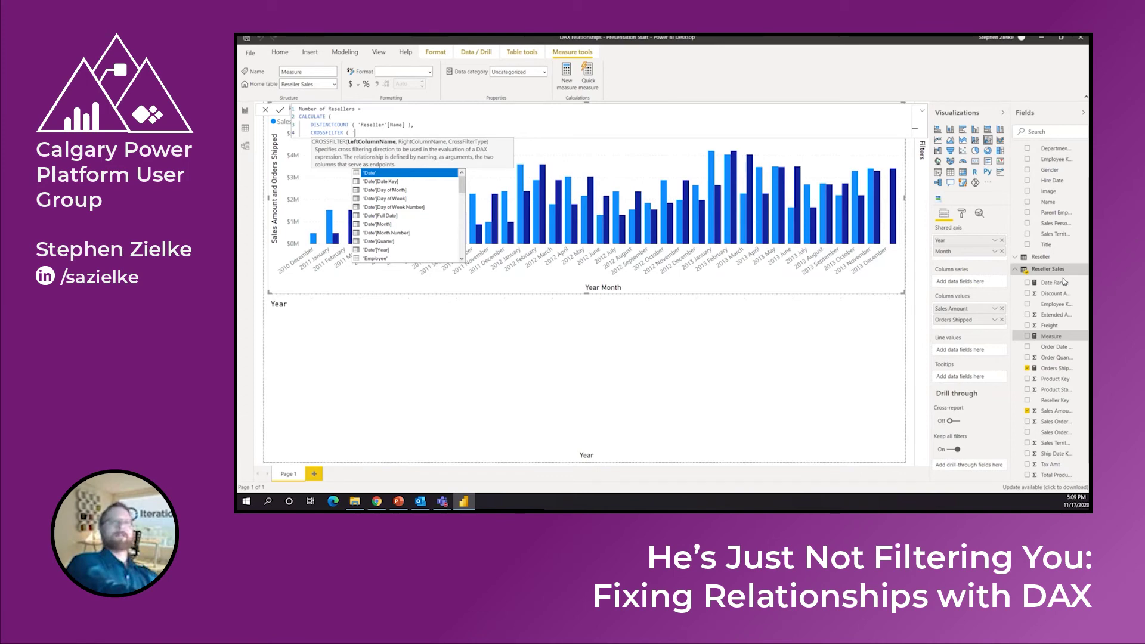
pyautogui.write("'Resel")
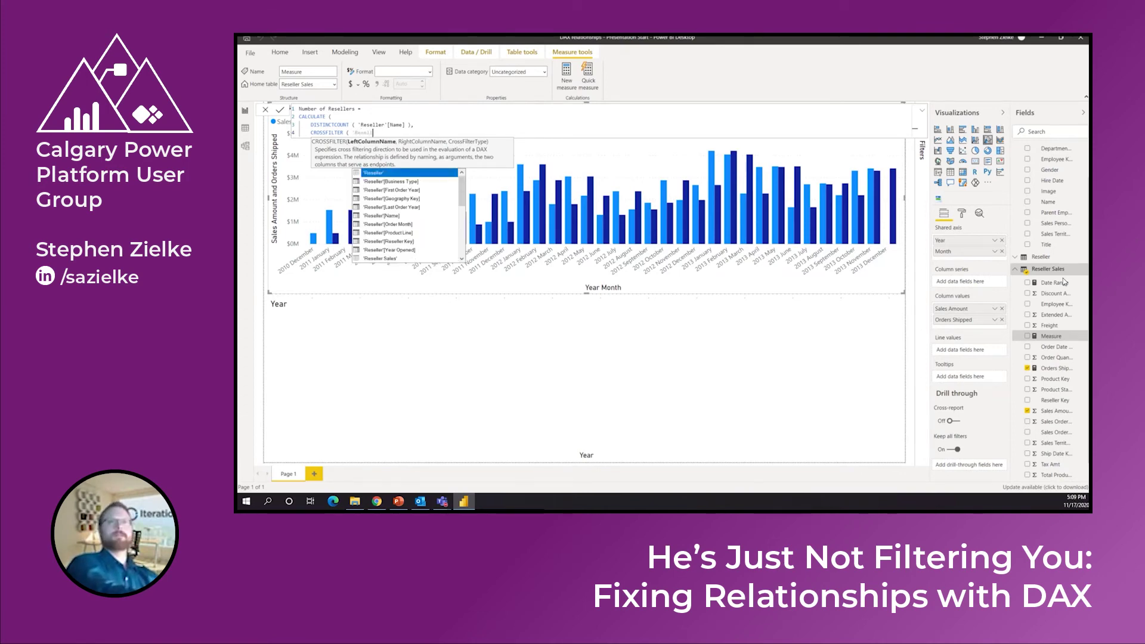
pyautogui.press('Down')
pyautogui.press('Down')
pyautogui.press('Down')
pyautogui.press('Down')
pyautogui.press('Down')
pyautogui.press('Down')
pyautogui.press('Down')
pyautogui.press('Down')
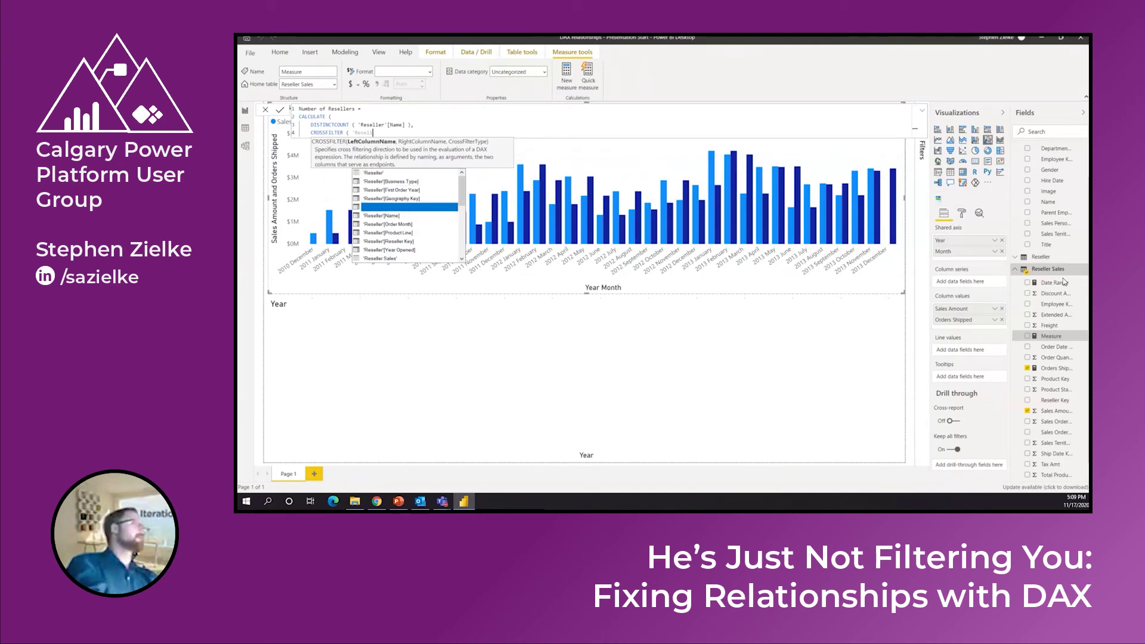
pyautogui.press('Tab')
pyautogui.write(',  ')
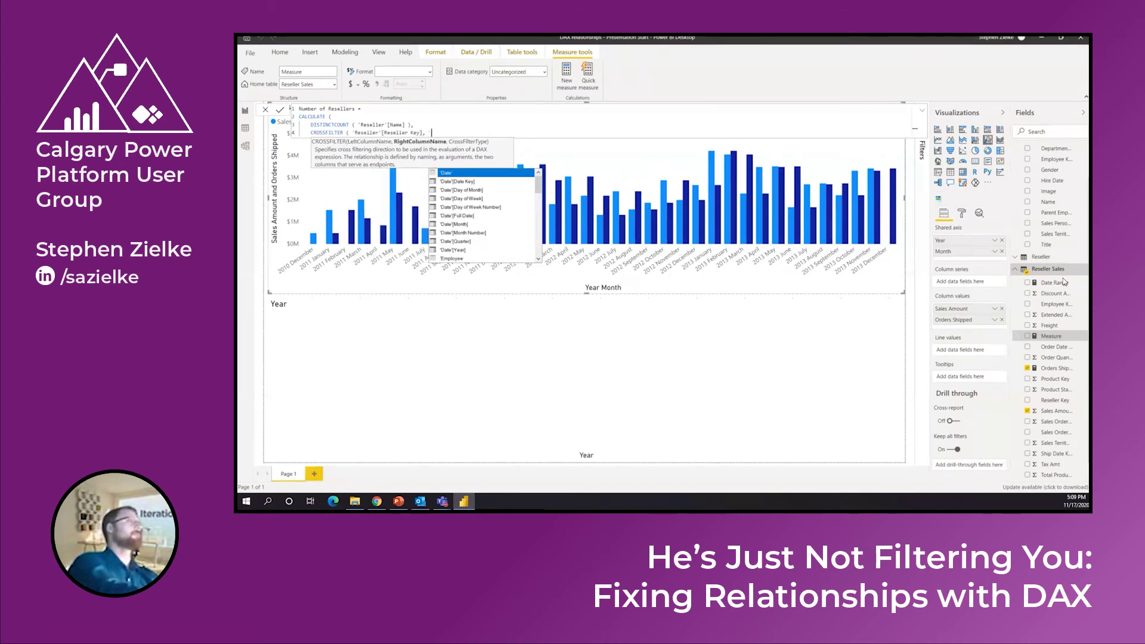
# Set 'Reseller Sales'[Reseller Key] as the second CROSSFILTER column and Both as the filter direction
pyautogui.write("'Resell")
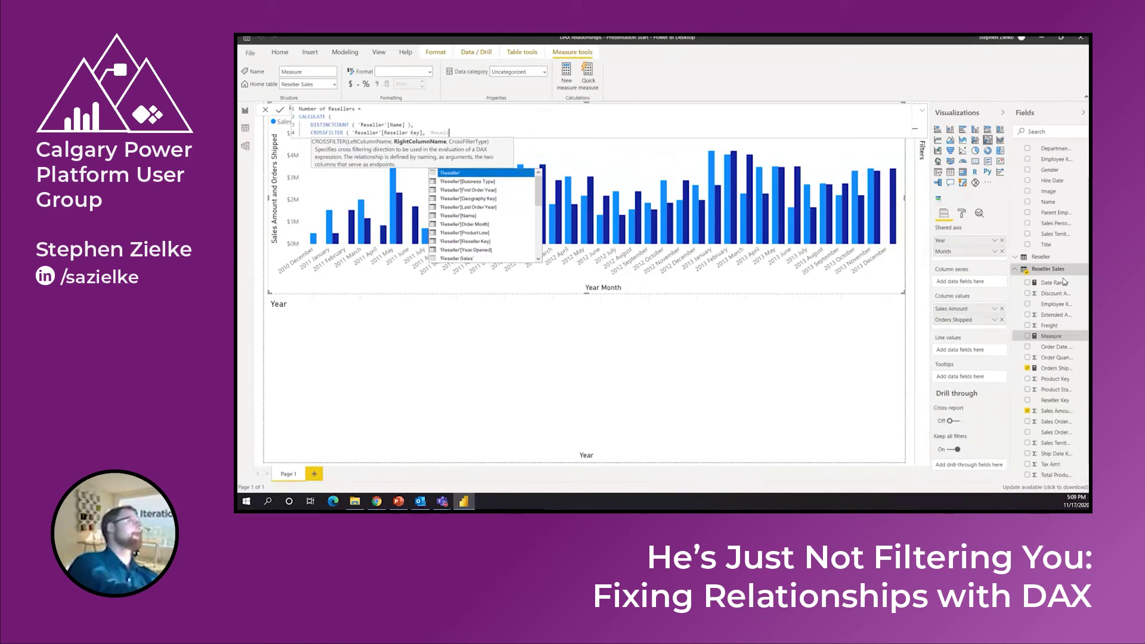
pyautogui.write("er Sales'")
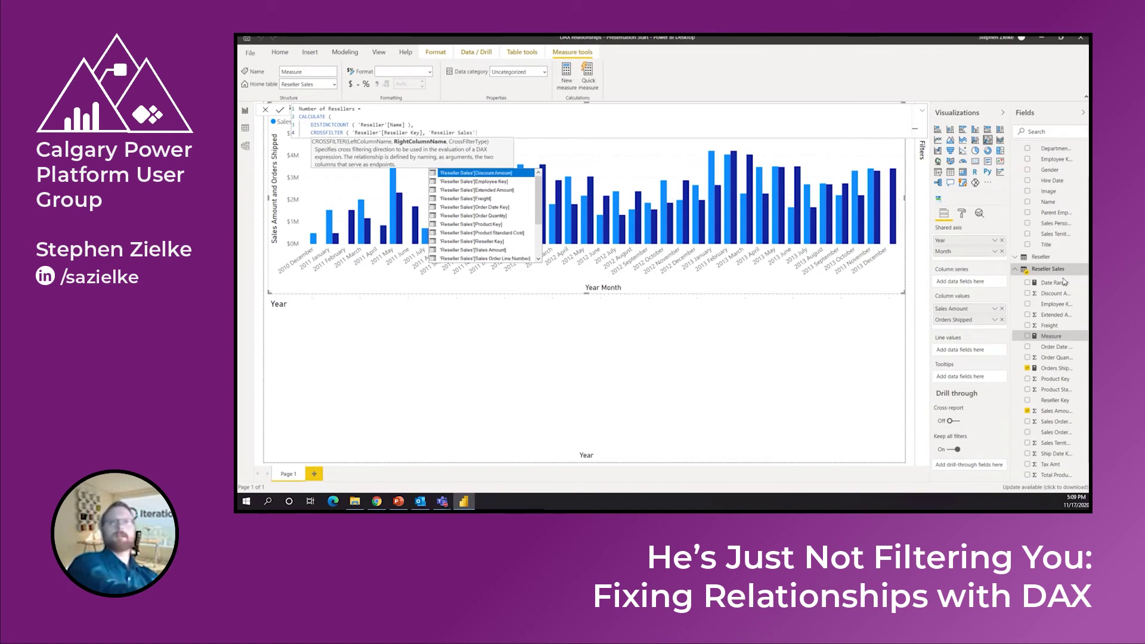
pyautogui.write('[Reseller Key], Both')
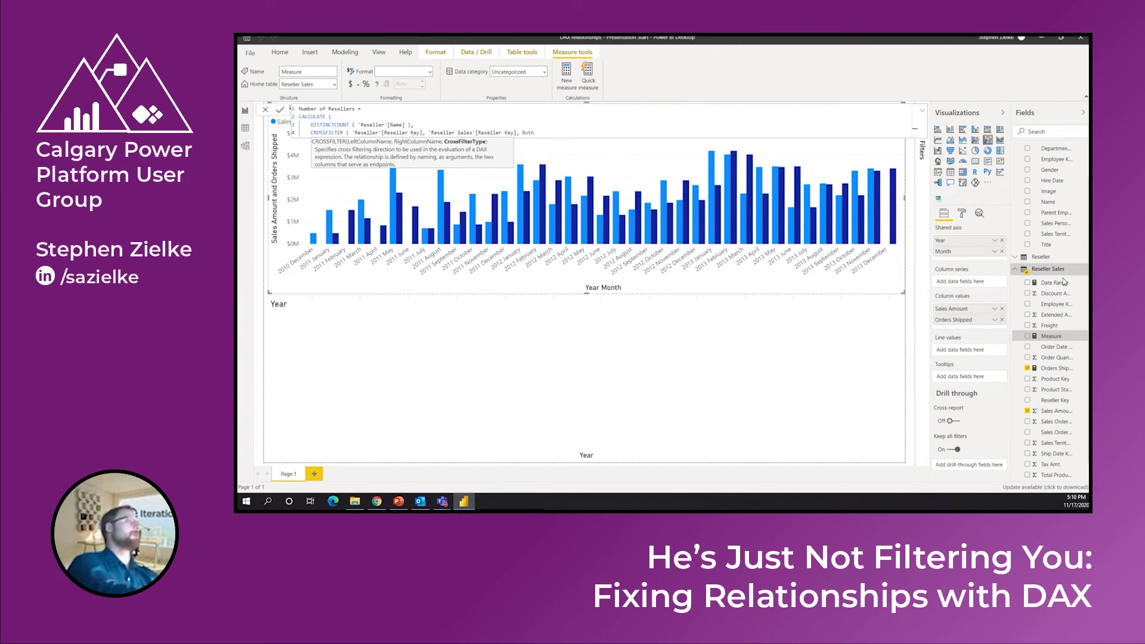
# Close both functions to commit the Number of Resellers measure, and add it to the chart's line values
pyautogui.write(' )')
pyautogui.press('Return')
pyautogui.write(')')
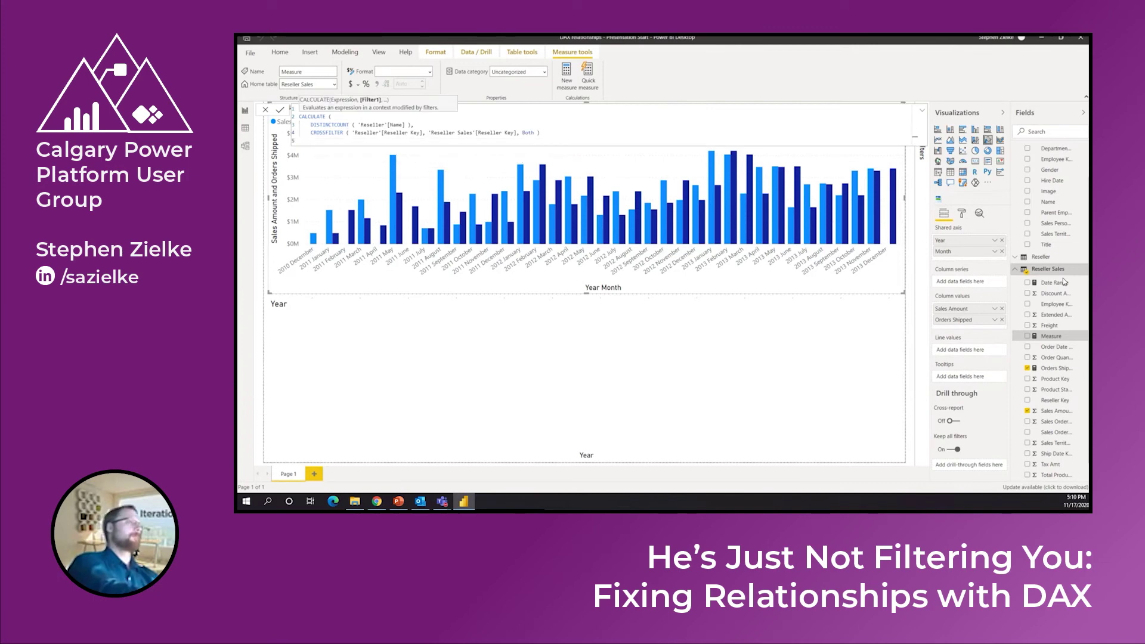
pyautogui.press('Return')
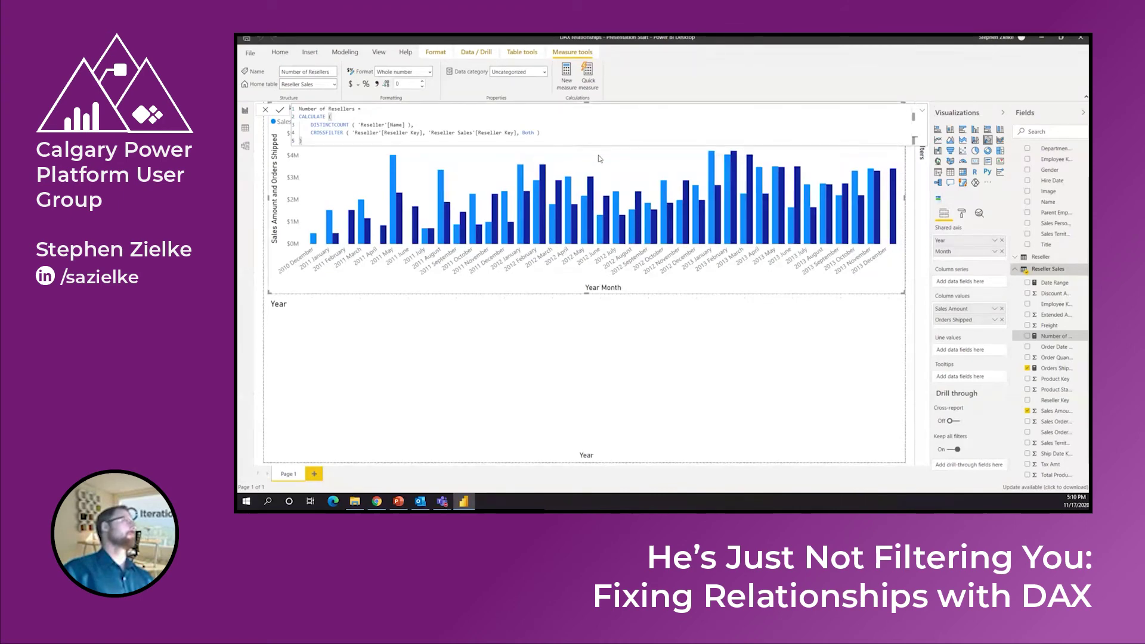
pyautogui.moveTo(1055, 337); pyautogui.dragTo(984, 349)
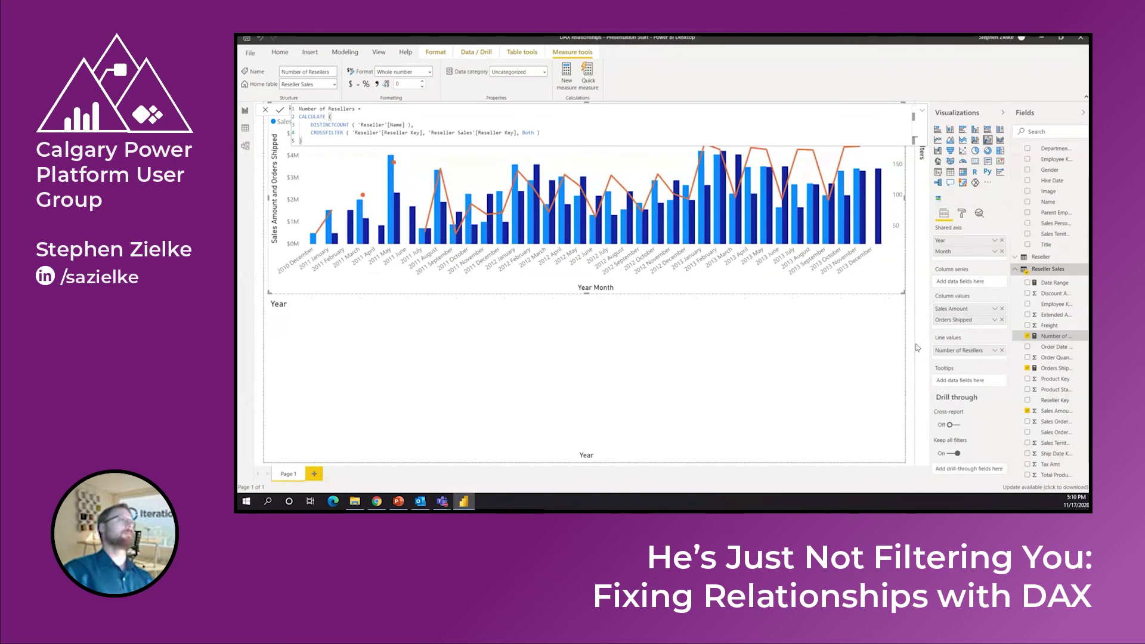
pyautogui.click(910, 432)
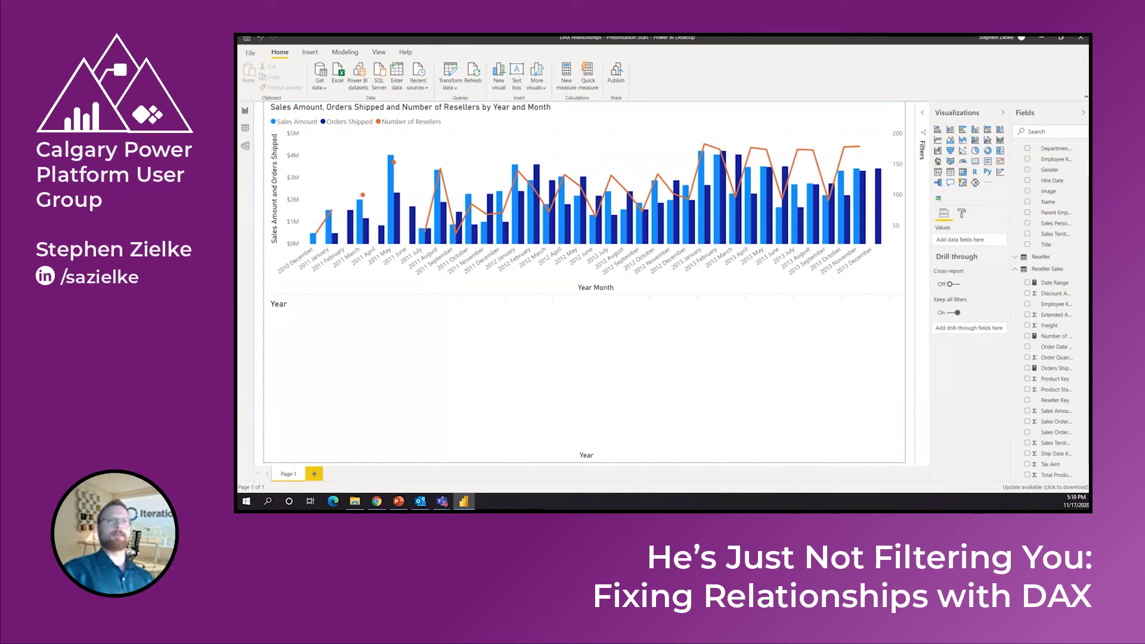
# Create a measure named Employees Hired in the Employee table
pyautogui.scroll(1, 1057, 281)
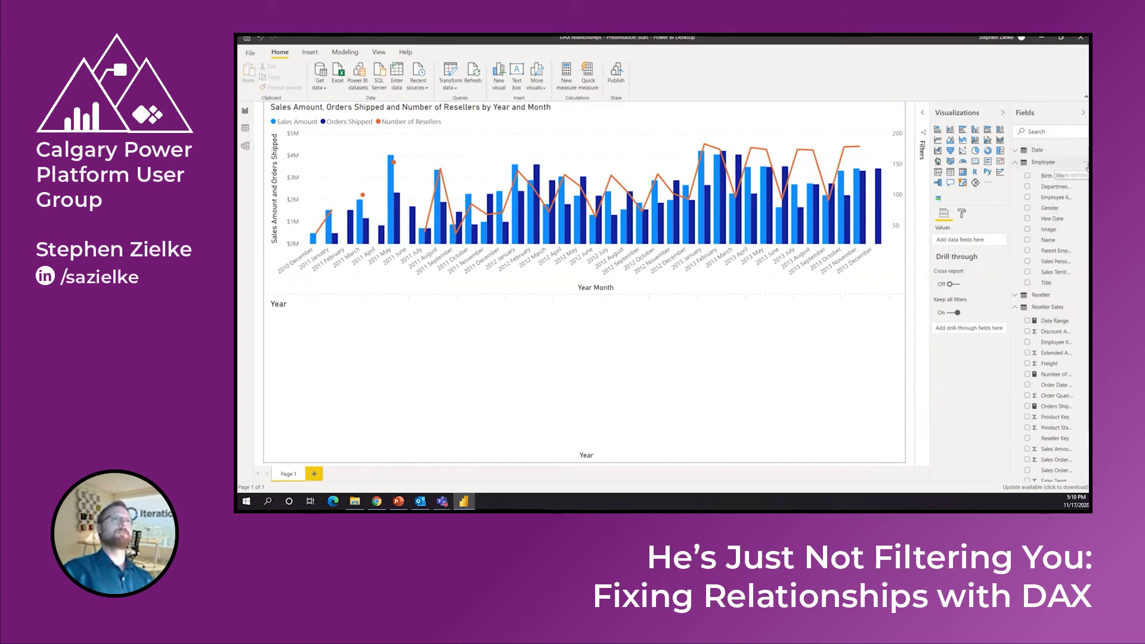
pyautogui.click(1081, 163)
pyautogui.click(1072, 171)
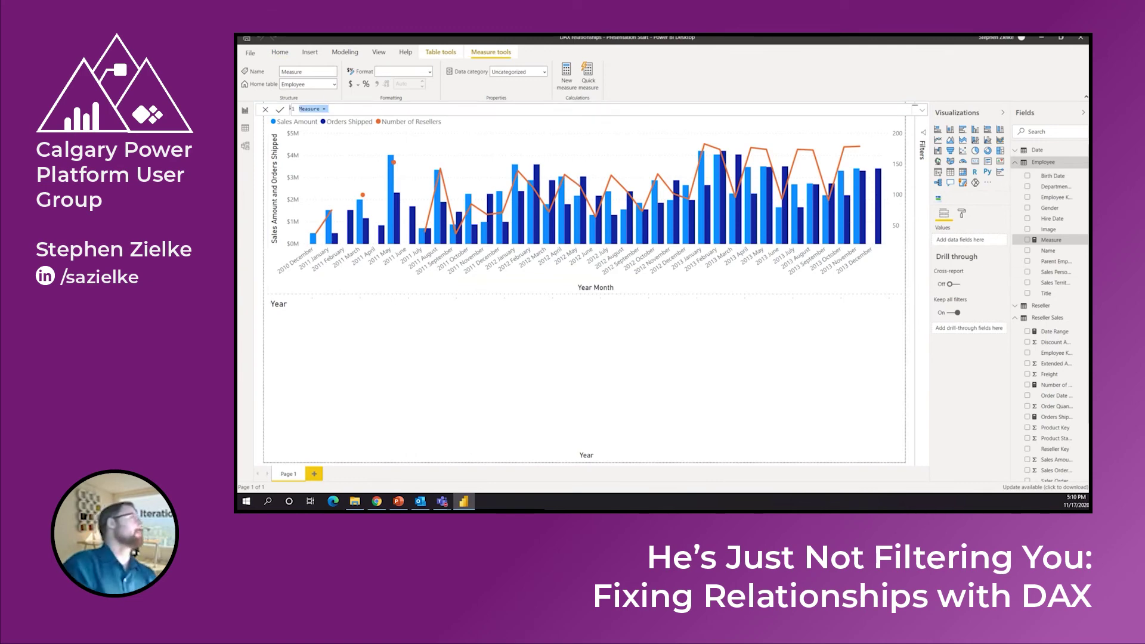
pyautogui.write('Employees')
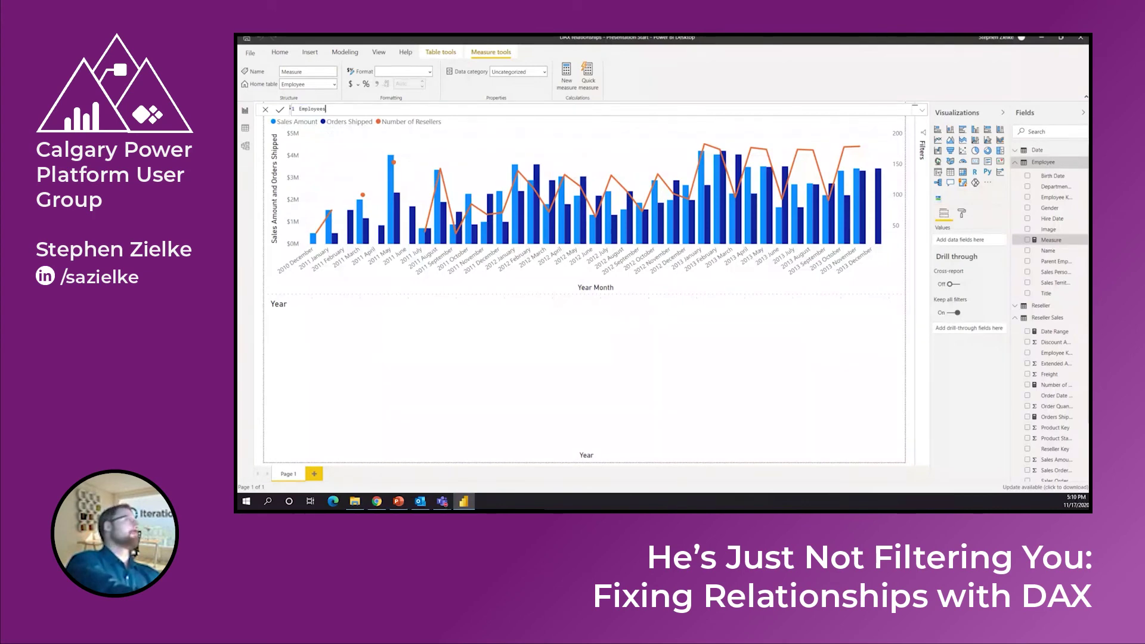
pyautogui.write(' Hired =')
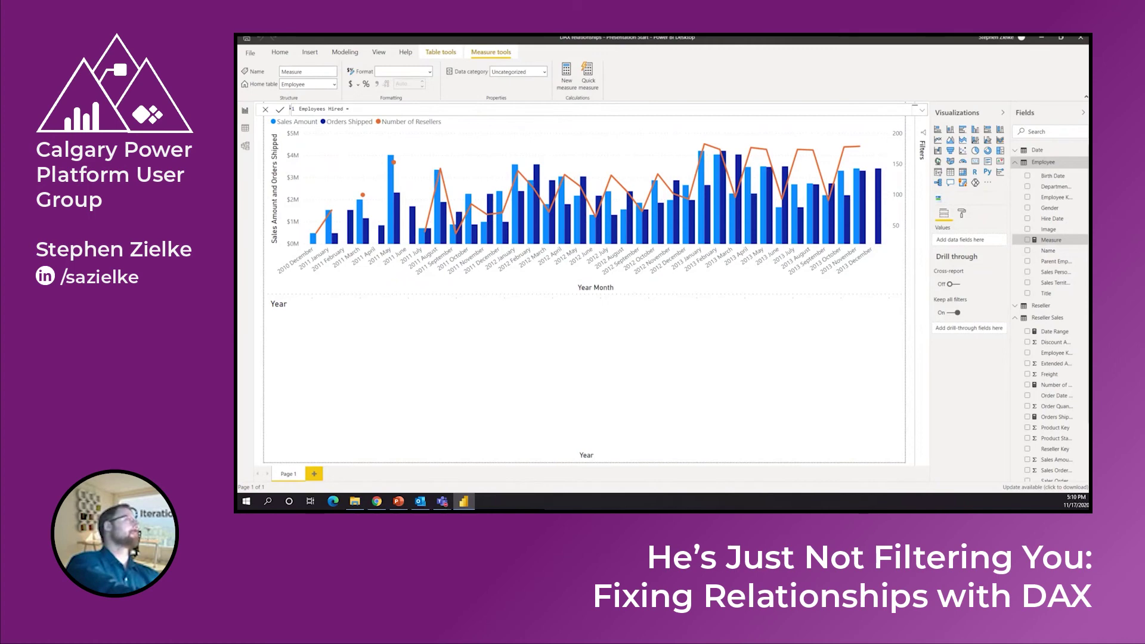
# Begin the Employees Hired formula on a new line with CALCULATE, using COUNT of 'Employee'[Employee Key] as its expression
pyautogui.hotkey('shift', 'Return')
pyautogui.write('CALCULATE')
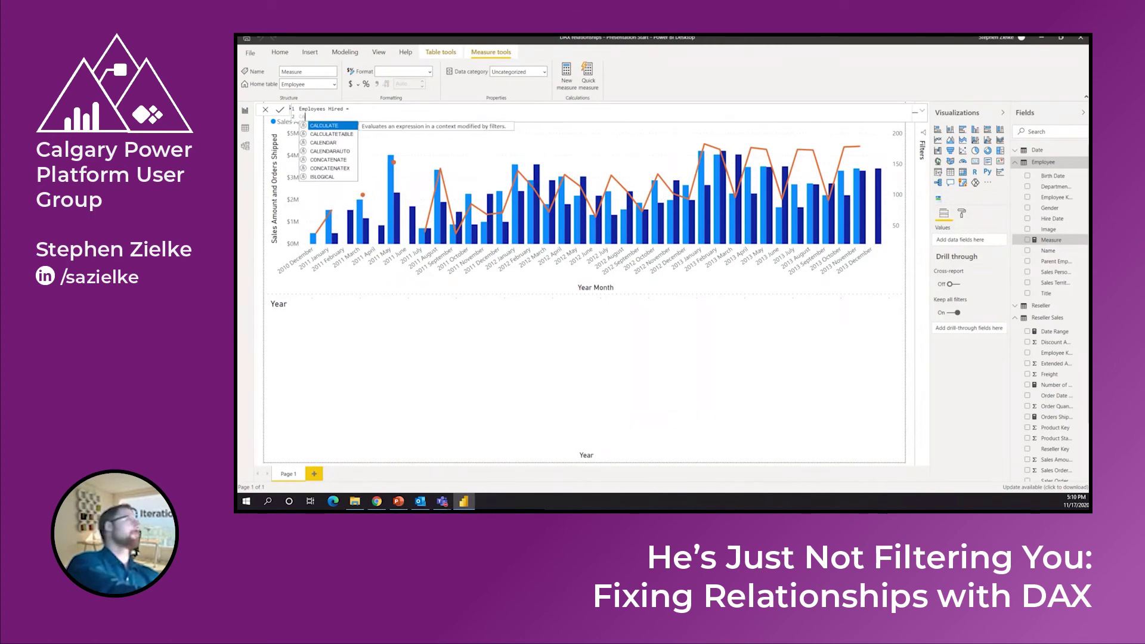
pyautogui.write(' (')
pyautogui.hotkey('shift', 'Return')
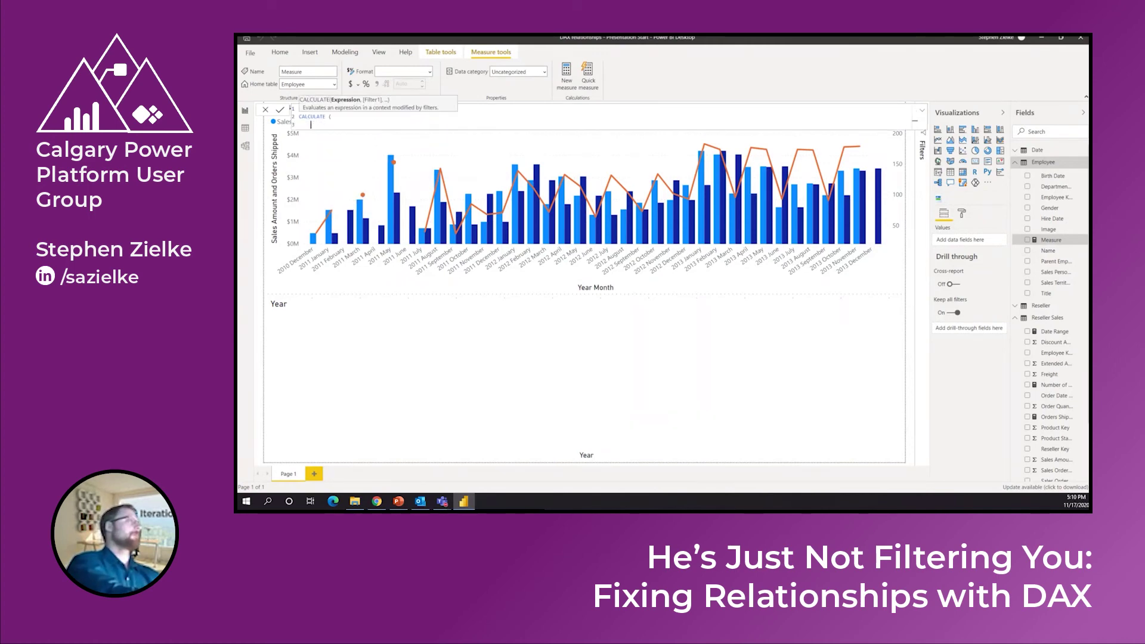
pyautogui.write('COUNT')
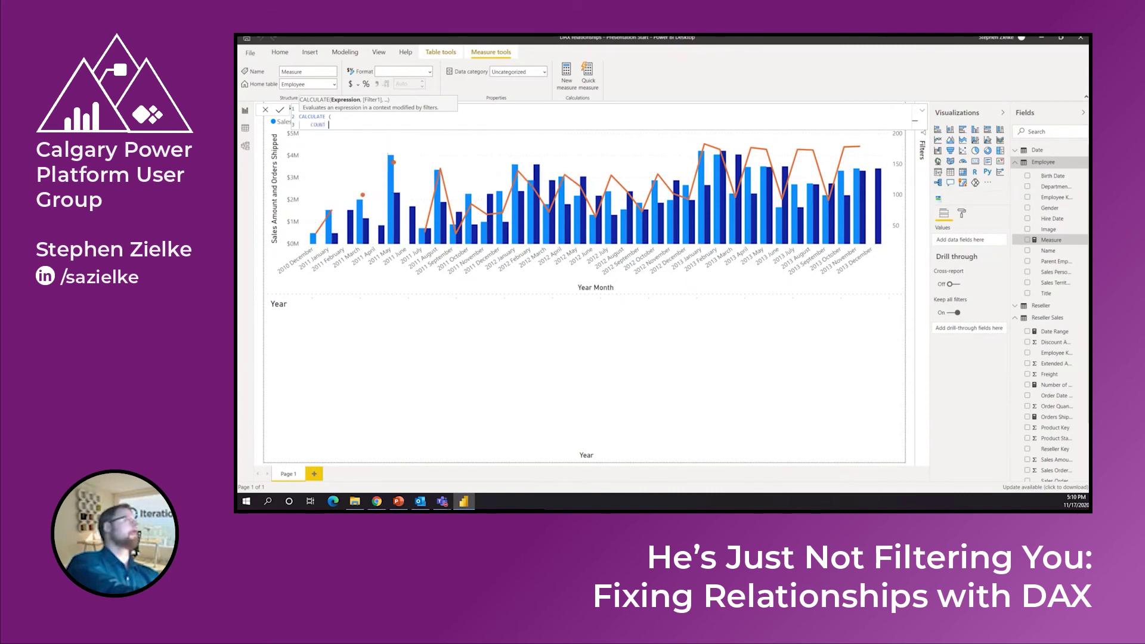
pyautogui.write(" ( '")
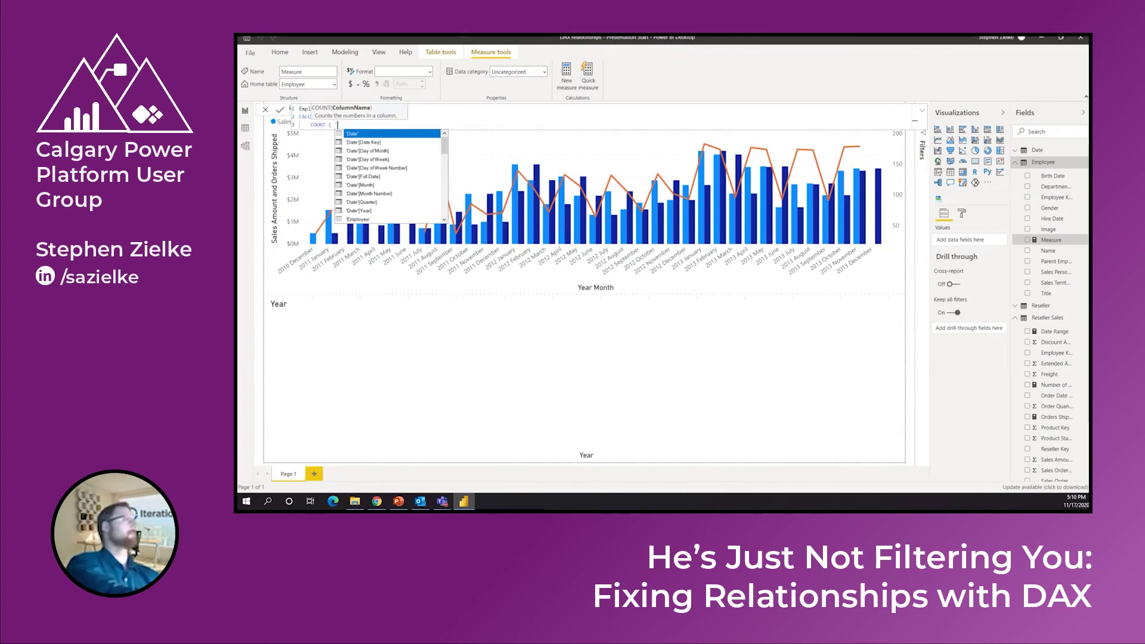
pyautogui.write('Em')
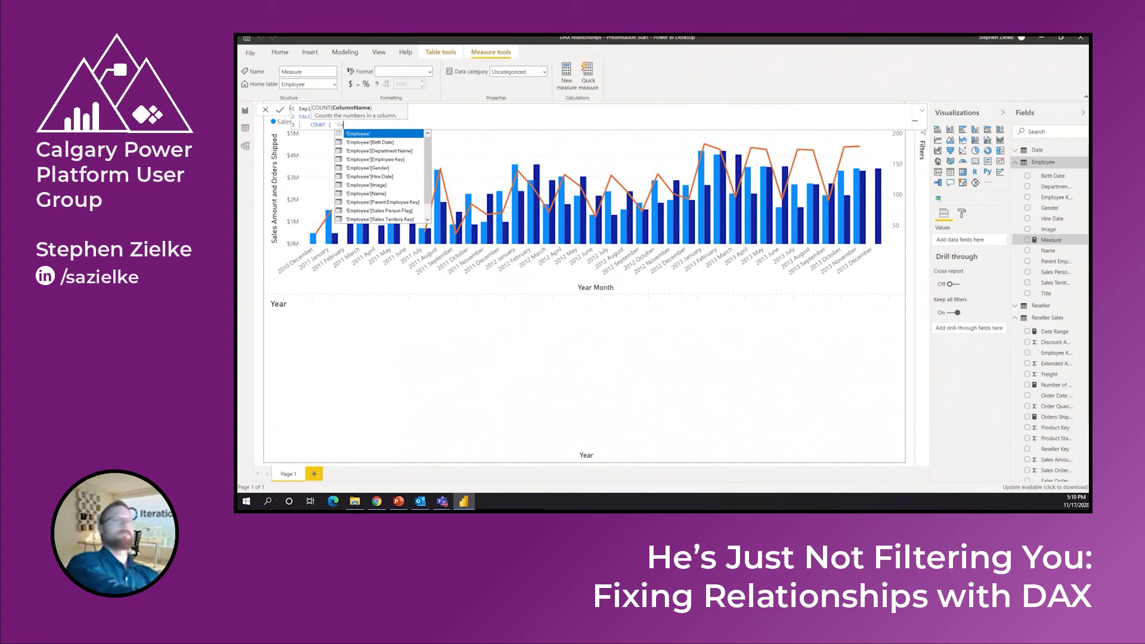
pyautogui.press('Down')
pyautogui.press('Down')
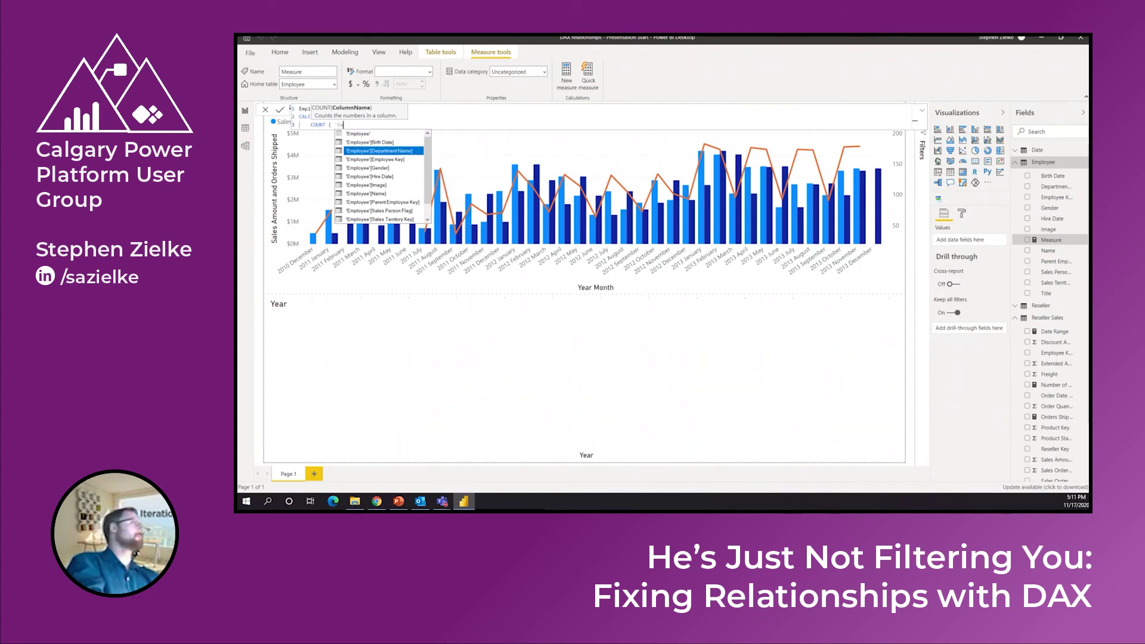
pyautogui.press('Down')
pyautogui.press('Tab')
pyautogui.write('),')
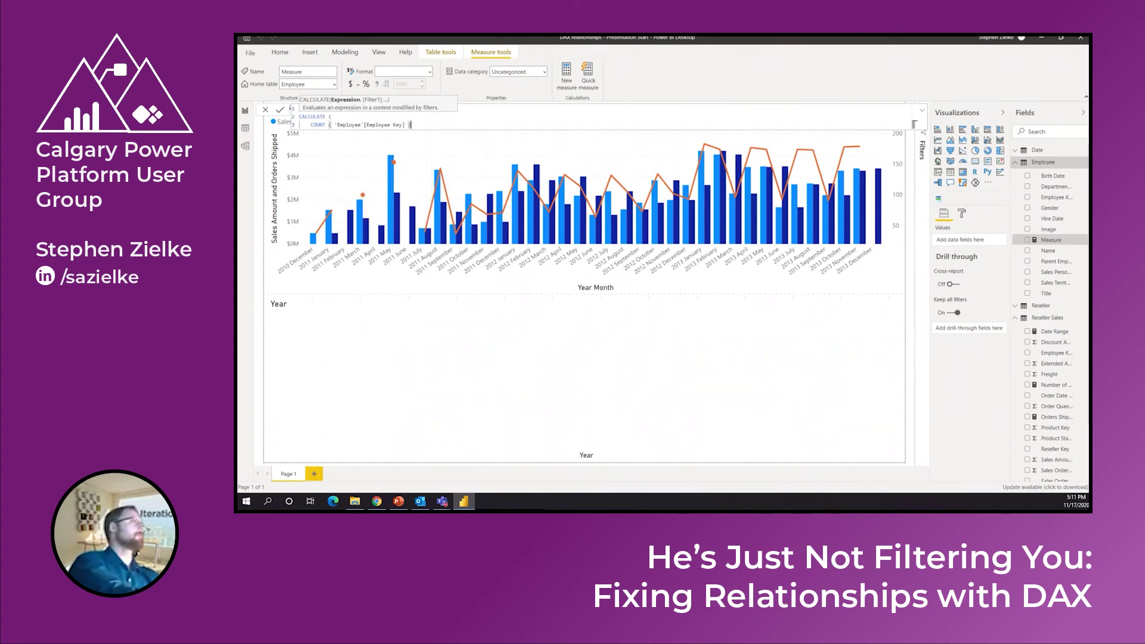
# Add a TREATAS filter on a new line of the CALCULATE formula, opening VALUES as its table expression
pyautogui.hotkey('shift', 'Return')
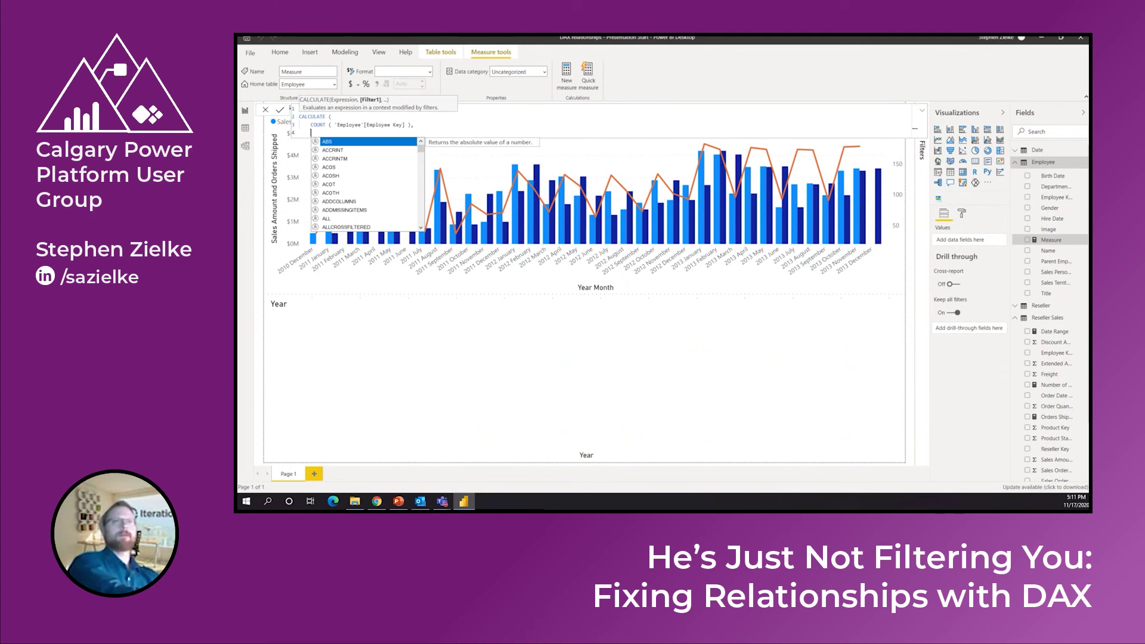
pyautogui.write(',treatas ')
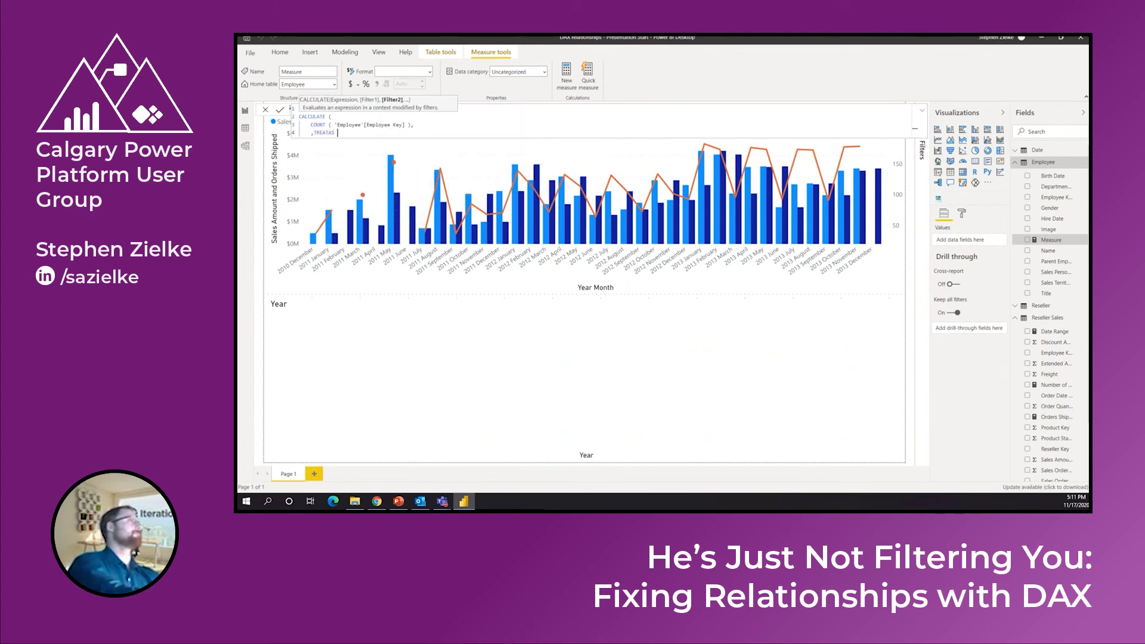
pyautogui.write('(')
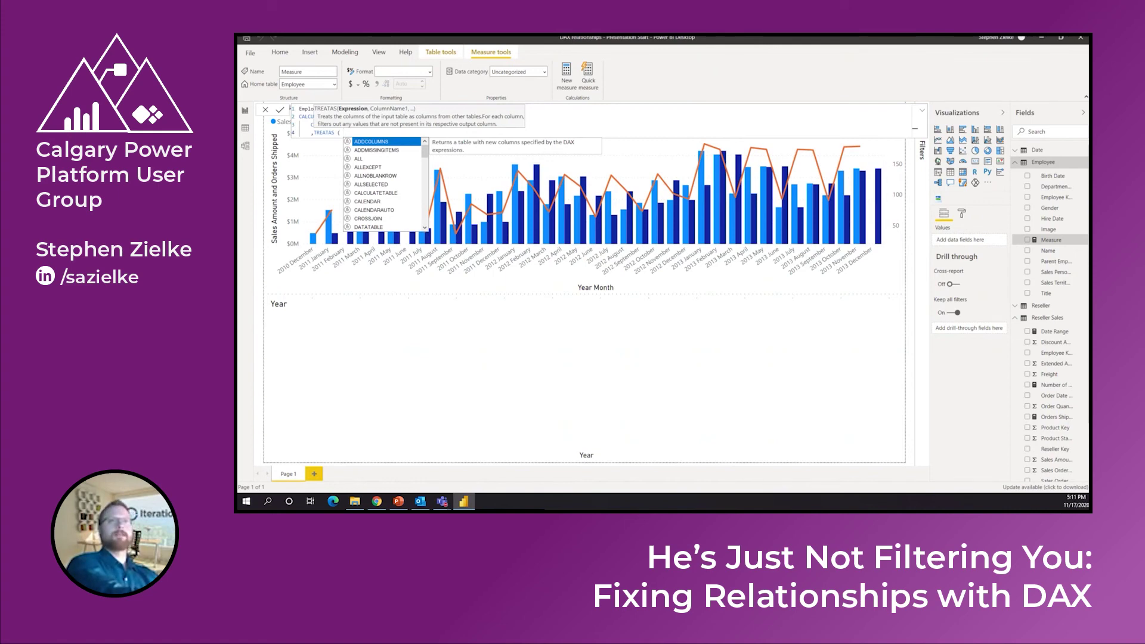
pyautogui.write('VA')
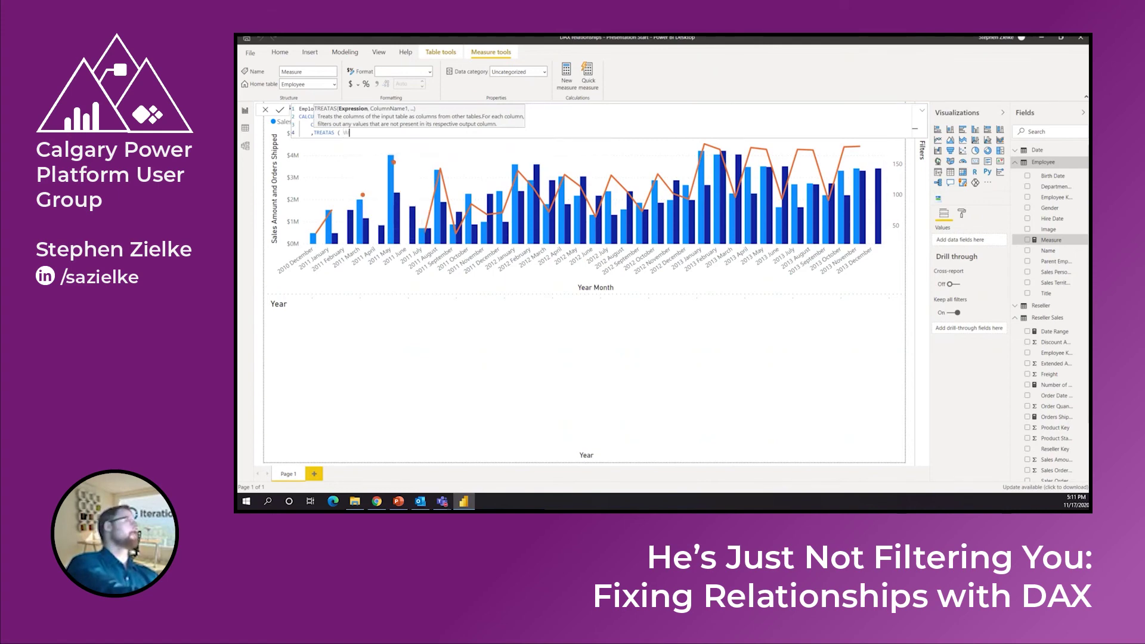
pyautogui.write('LUES ')
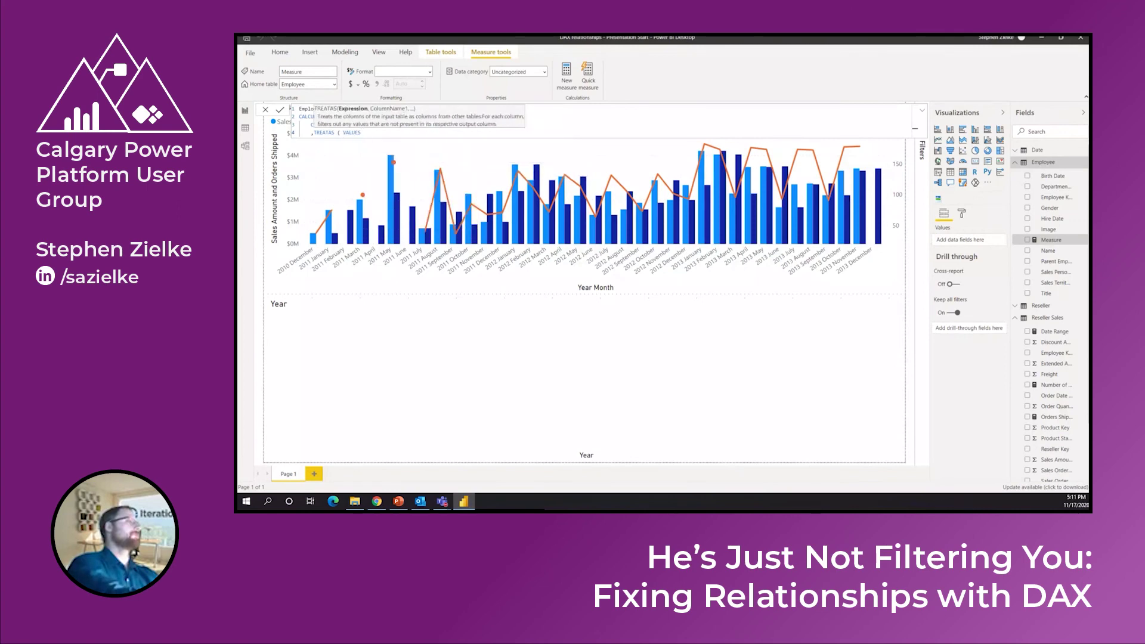
pyautogui.write('(')
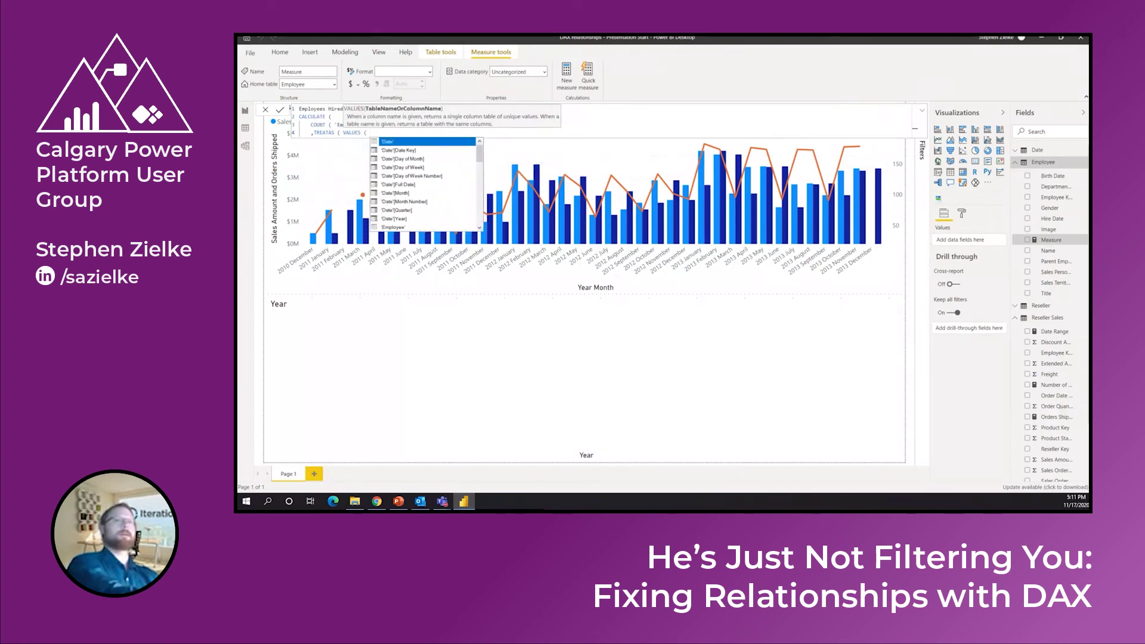
# Set 'Date'[Full Date] as the column of VALUES and close that function
pyautogui.press('Down')
pyautogui.press('Down')
pyautogui.press('Down')
pyautogui.press('Down')
pyautogui.press('Down')
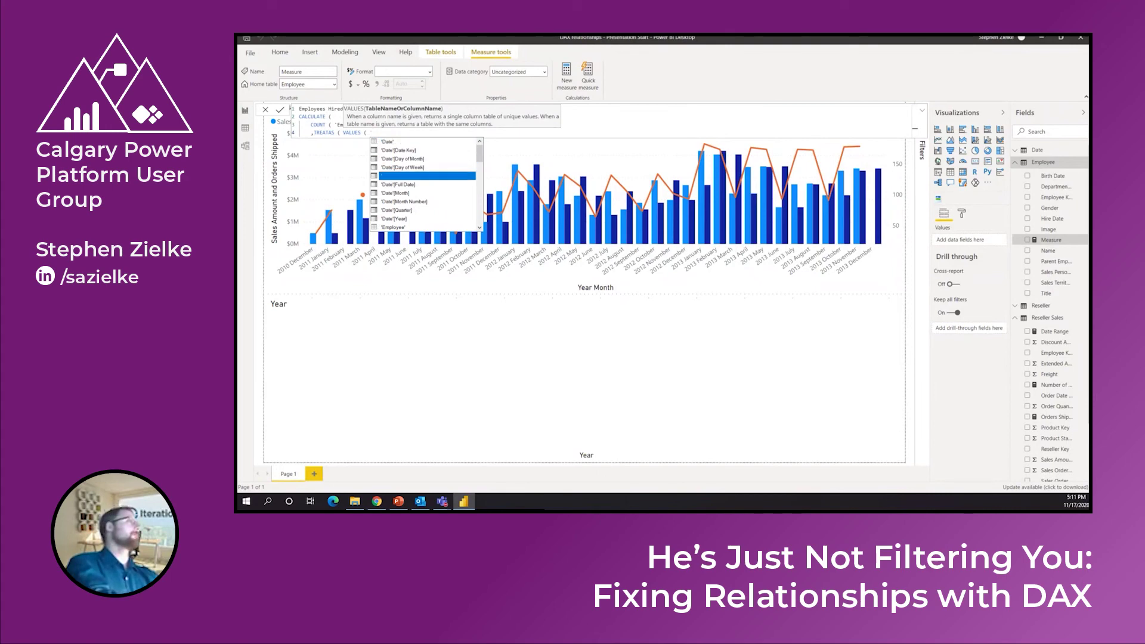
pyautogui.press('Tab')
pyautogui.write(')')
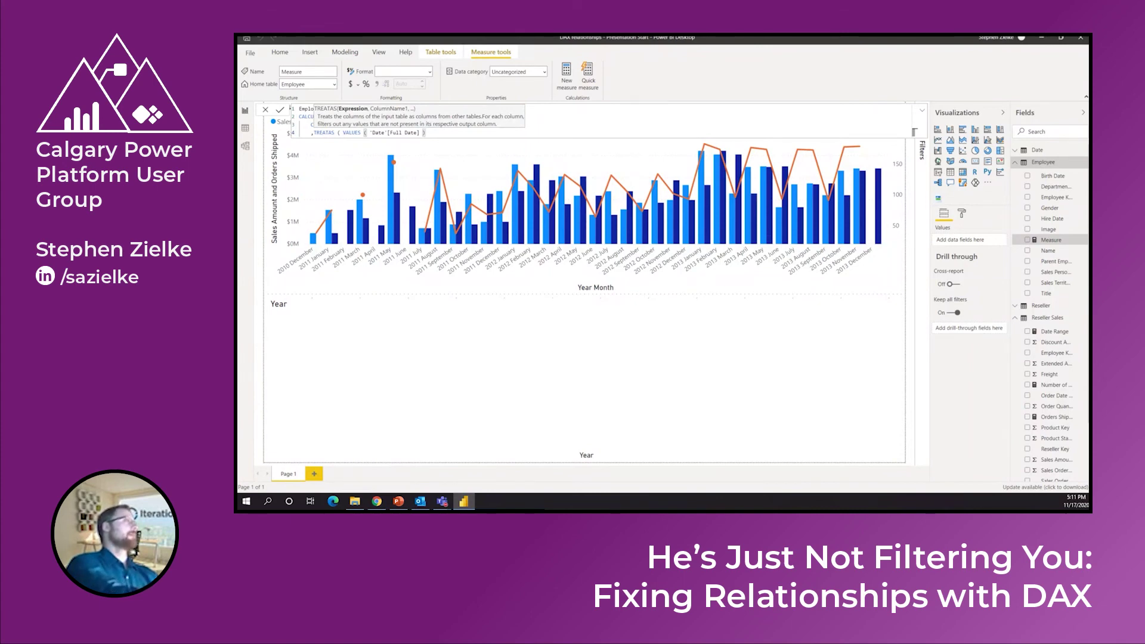
# Set 'Employee'[Hire Date] as the target column of the TREATAS filter
pyautogui.write(', ')
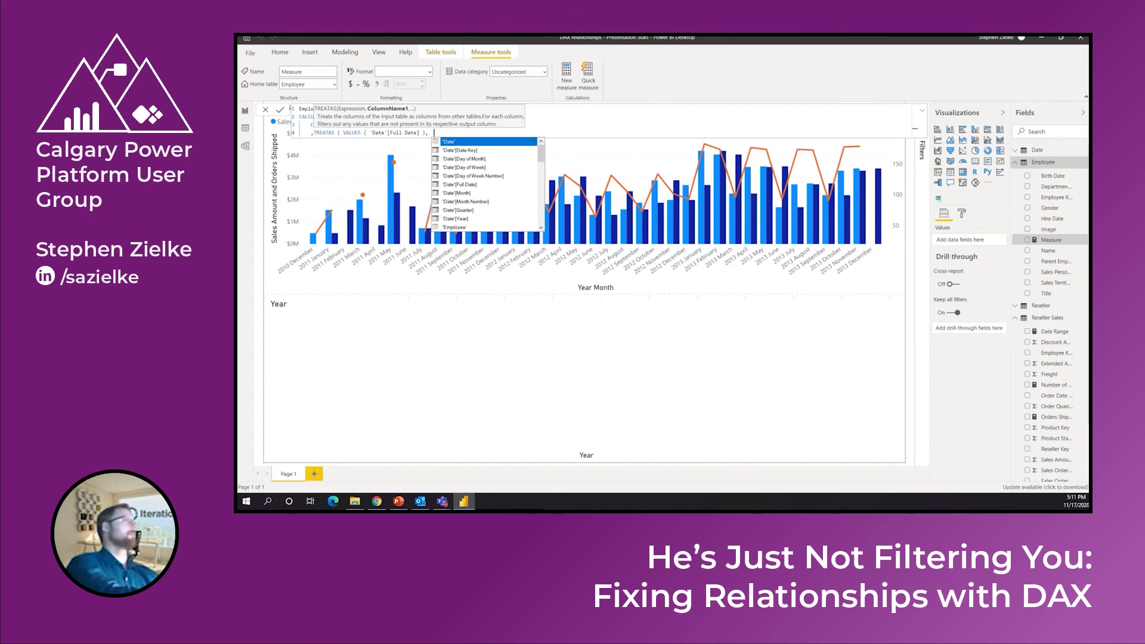
pyautogui.write("'Em")
pyautogui.press('Down')
pyautogui.press('Down')
pyautogui.press('Down')
pyautogui.press('Down')
pyautogui.press('Down')
pyautogui.press('Tab')
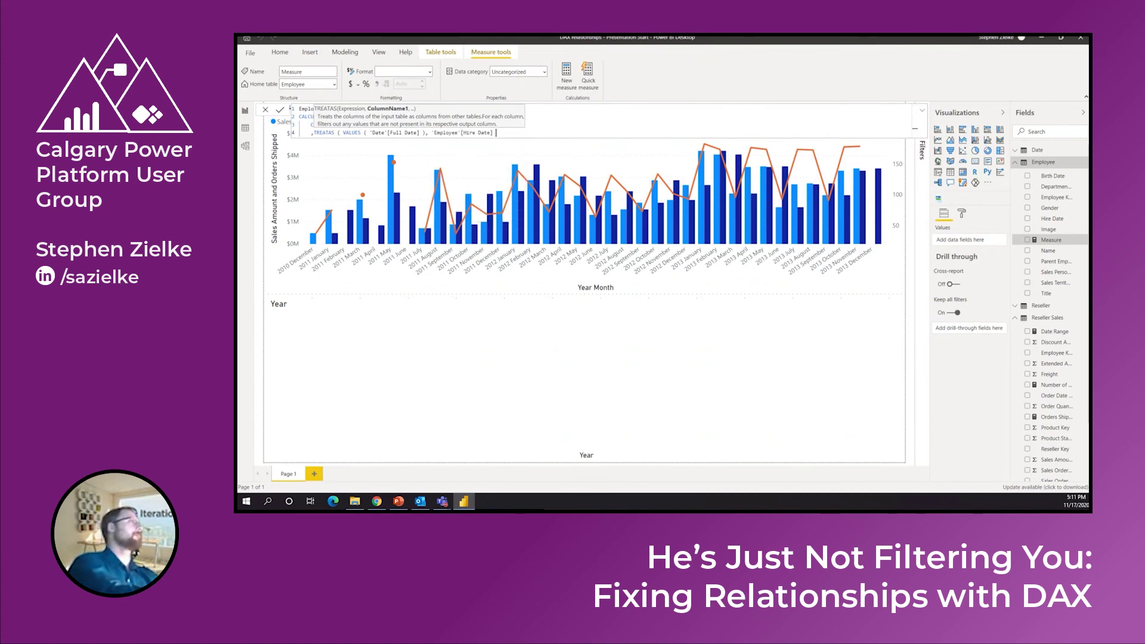
# Close TREATAS, close CALCULATE on its own line, and try to commit the Employees Hired measure
pyautogui.write(')')
pyautogui.press('Return')
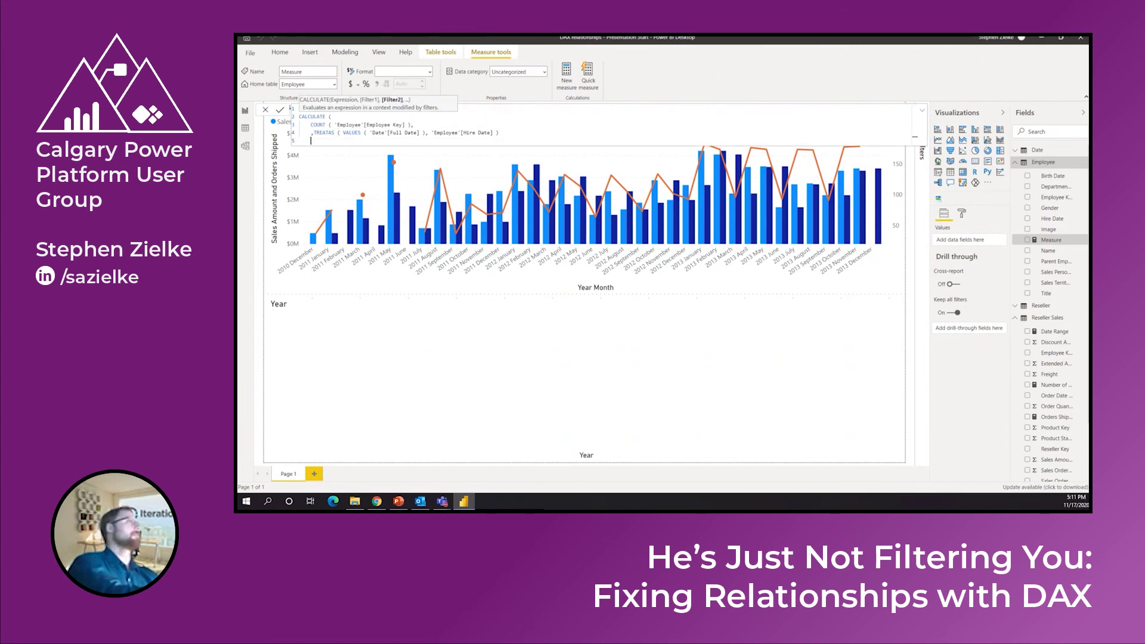
pyautogui.write(')')
pyautogui.press('Return')
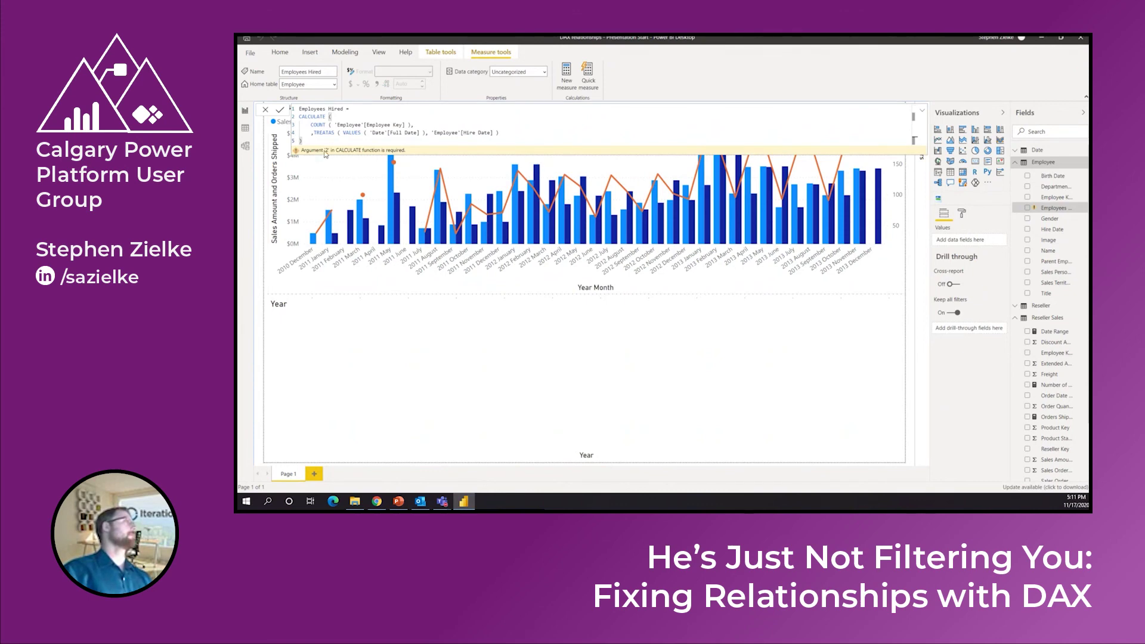
# Remove the extra comma in front of TREATAS and commit the Employees Hired measure
pyautogui.click(315, 133)
pyautogui.press('BackSpace')
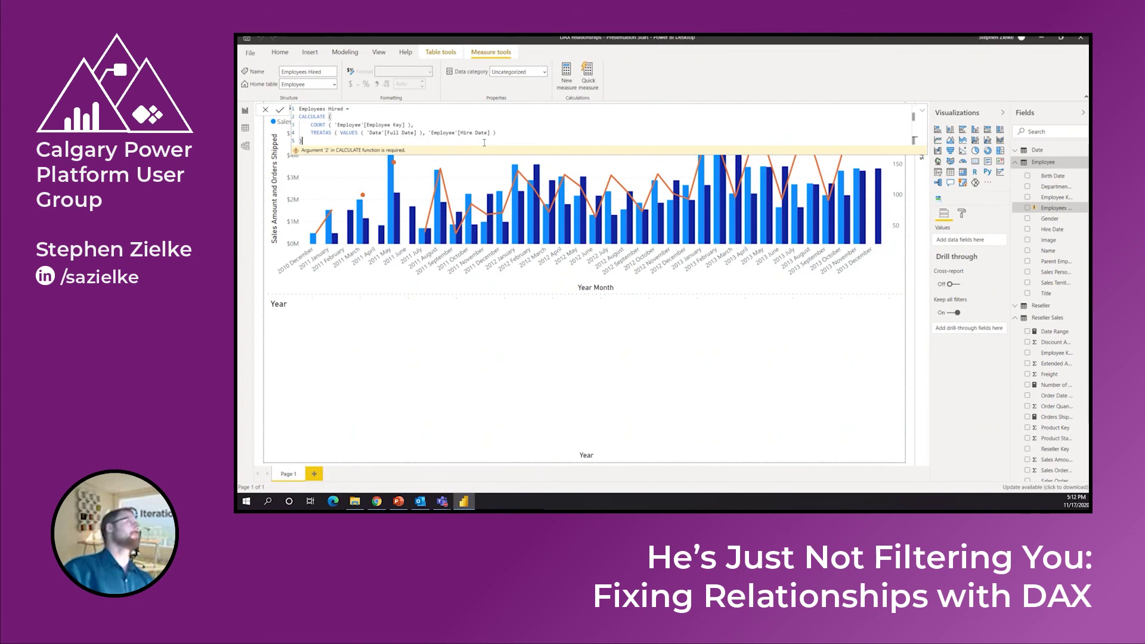
pyautogui.press('Return')
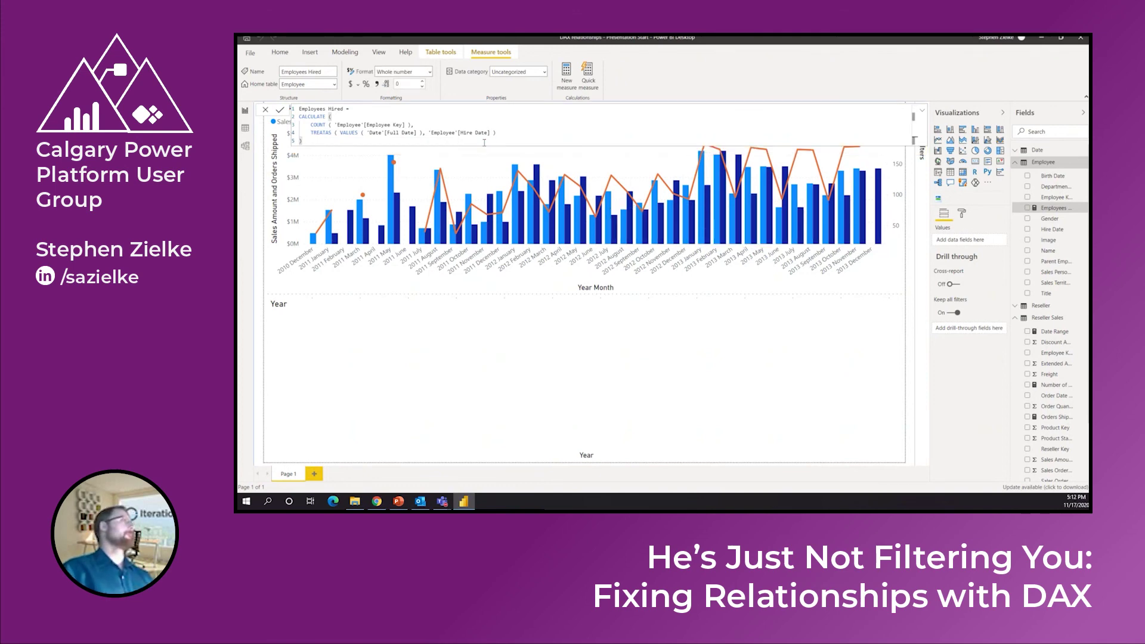
# Add the Employees Hired measure as the values of the empty column chart with Year on its axis
pyautogui.click(667, 374)
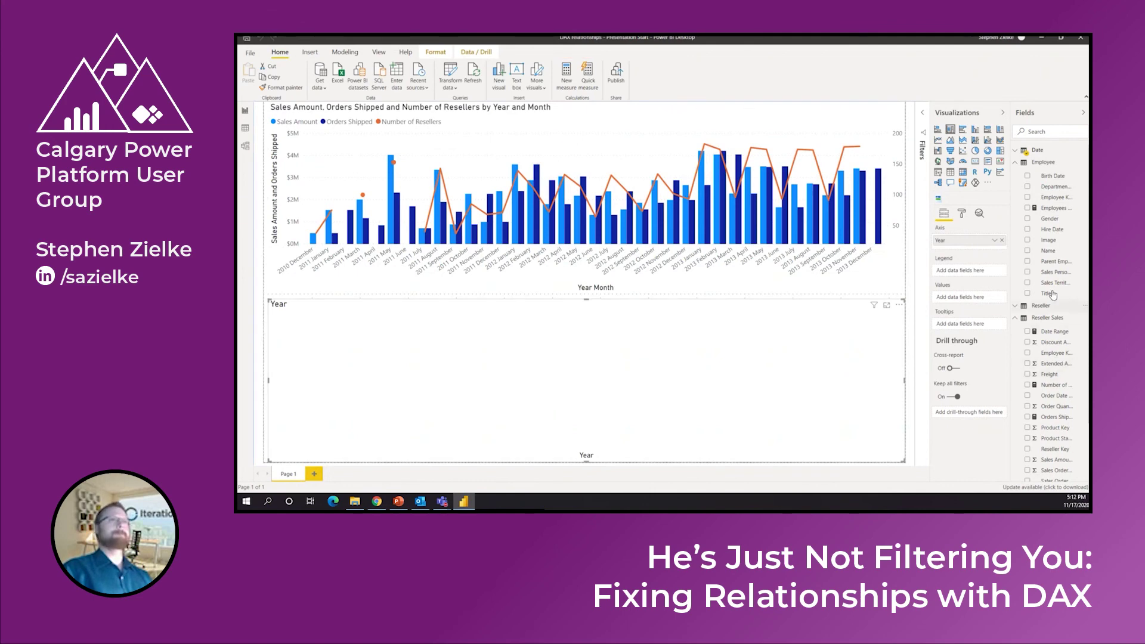
pyautogui.moveTo(1054, 212); pyautogui.dragTo(1007, 253)
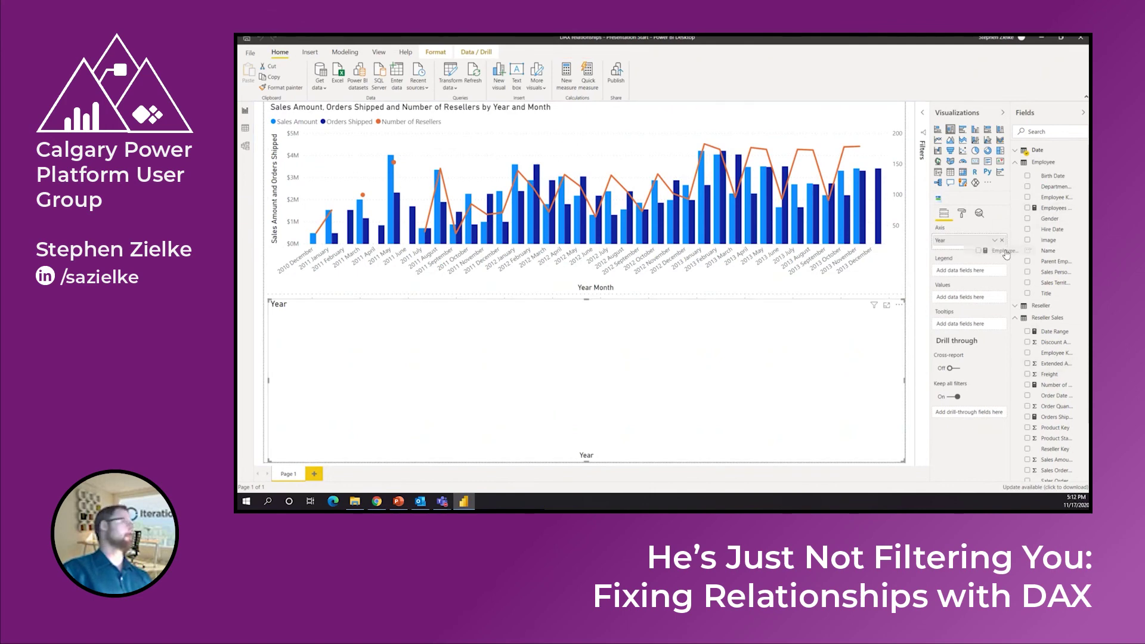
pyautogui.moveTo(1007, 253); pyautogui.dragTo(974, 300)
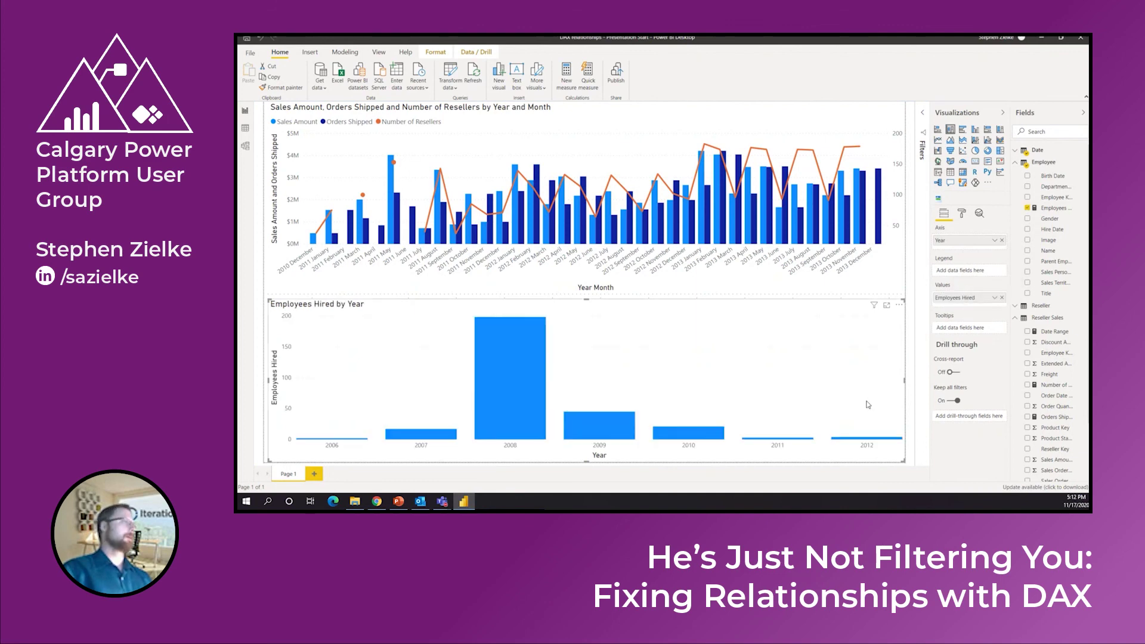